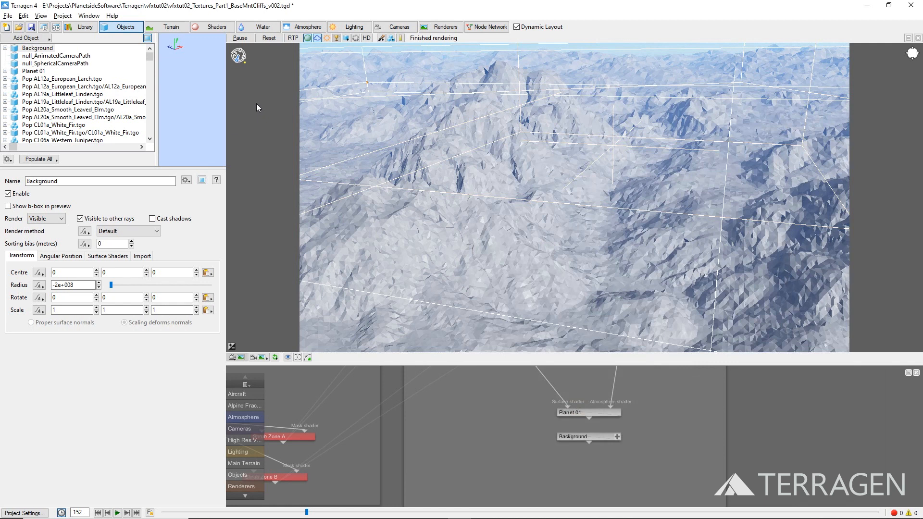
Step: Set the high colour of the Base colours shader to RGB 110, 105, 105
left_click(215, 29)
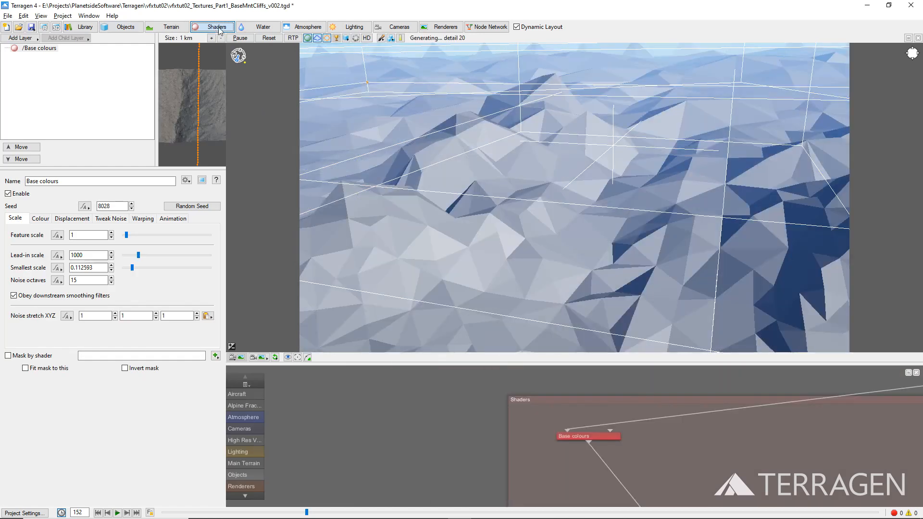
left_click(51, 50)
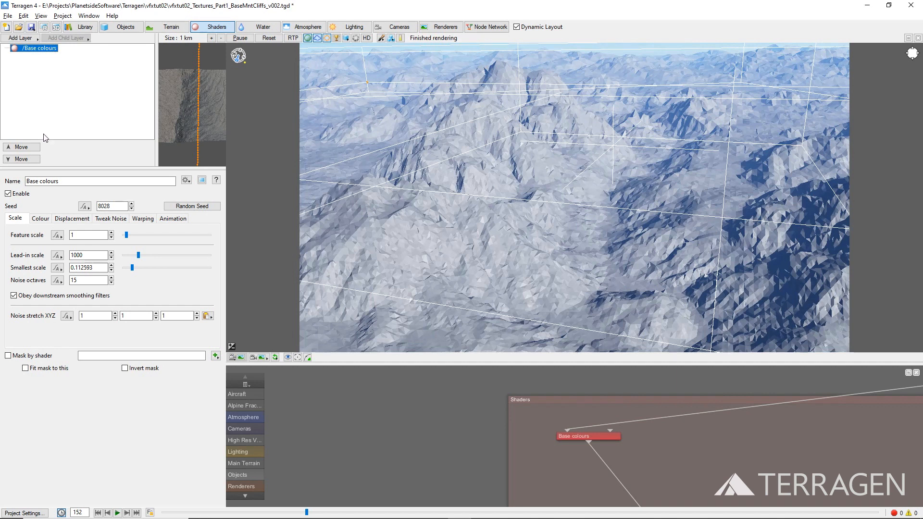
left_click(42, 219)
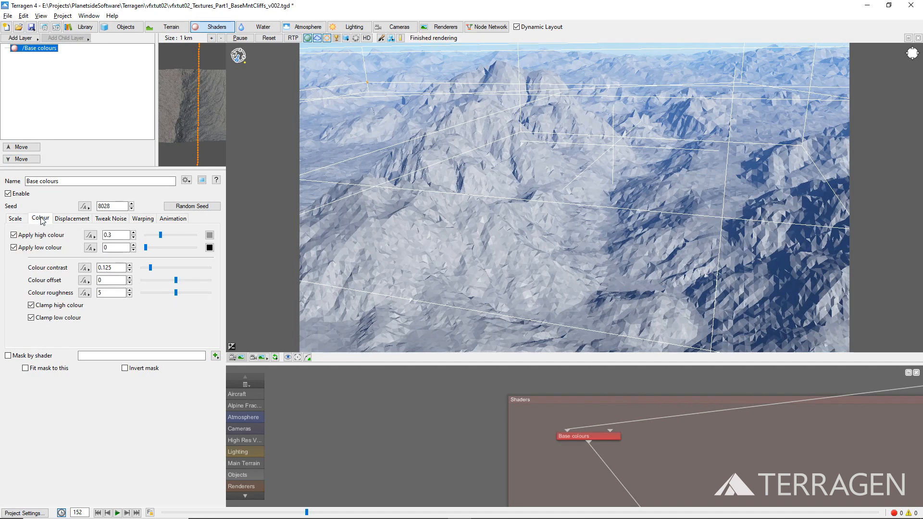
left_click(210, 235)
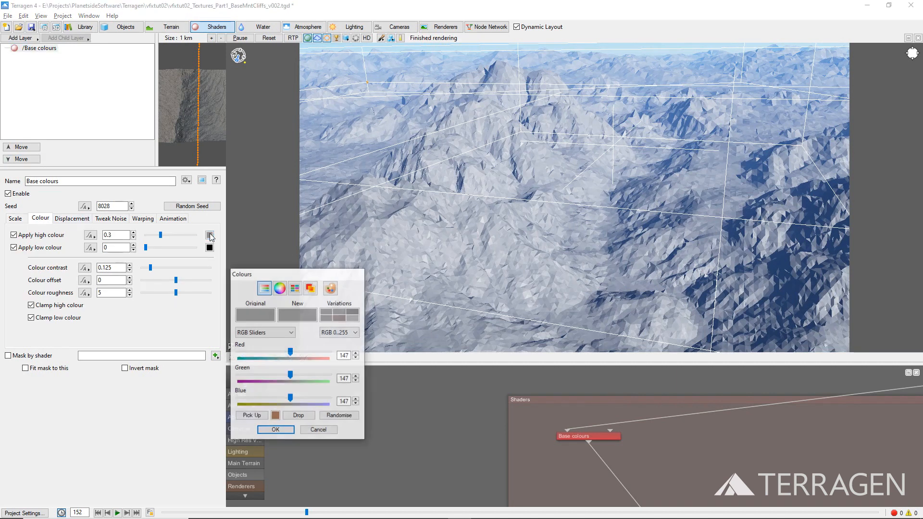
double_click(341, 355)
type("110")
key("Tab")
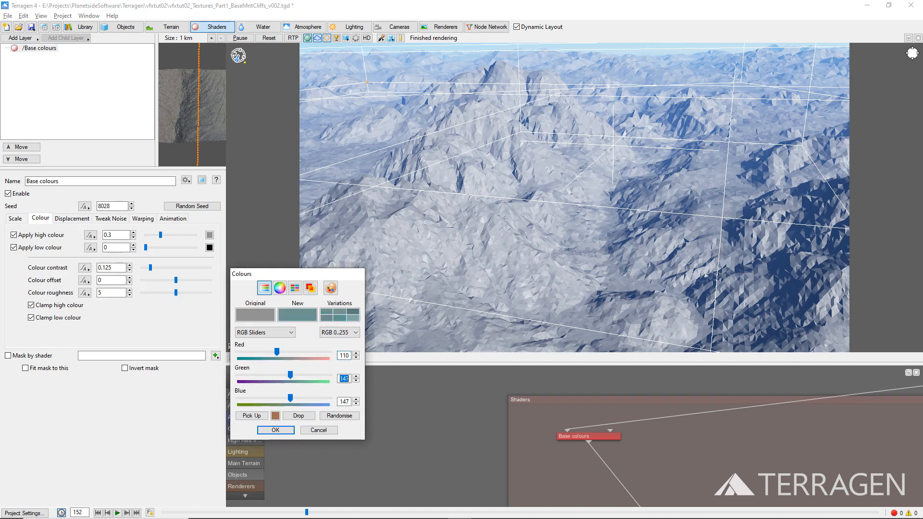
type("105")
key("Tab")
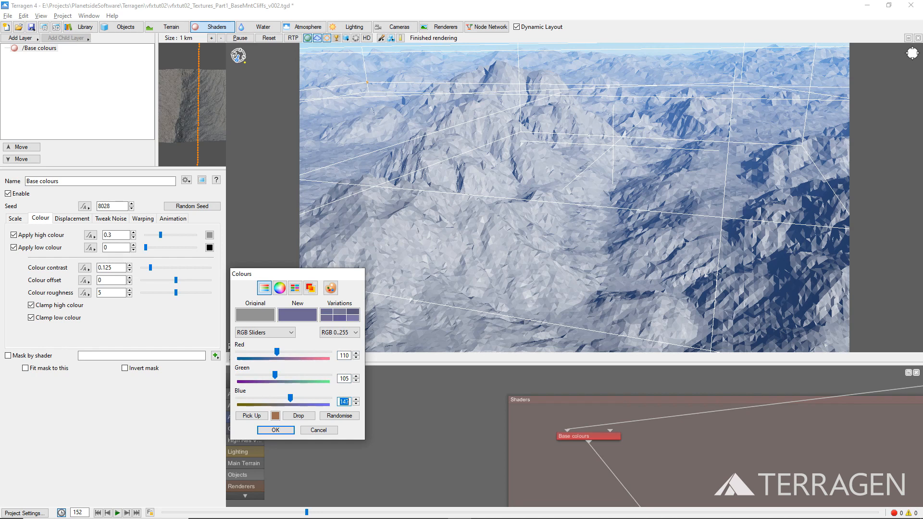
type("105")
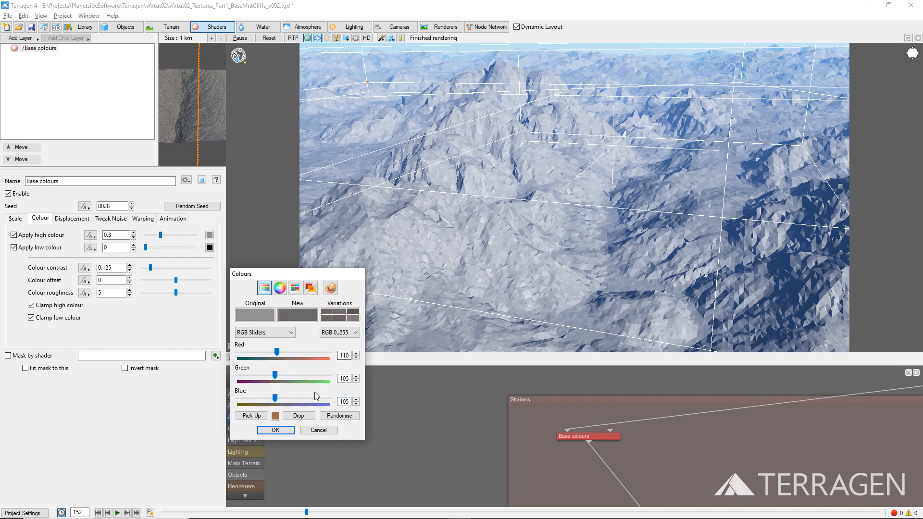
left_click(286, 432)
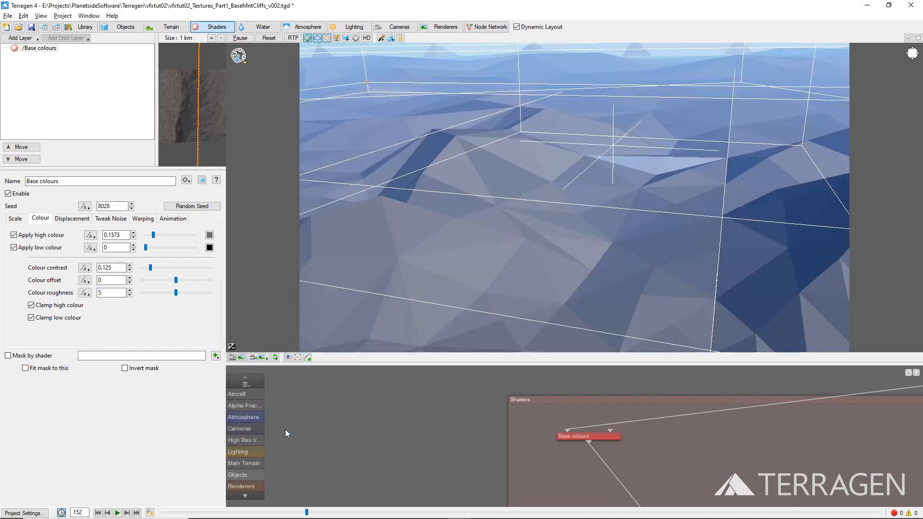
Step: Turn on the ray-traced preview and add a surface layer named Mountains after Base colours
left_click(293, 39)
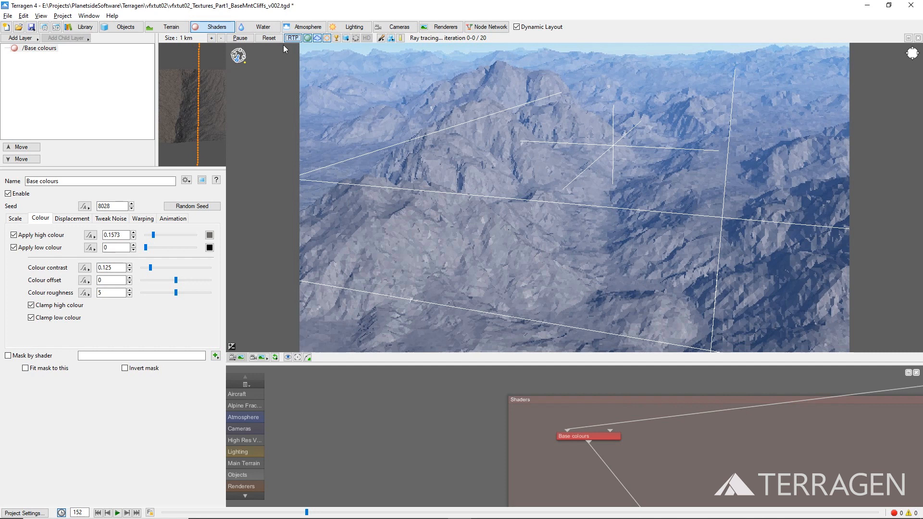
left_click(12, 40)
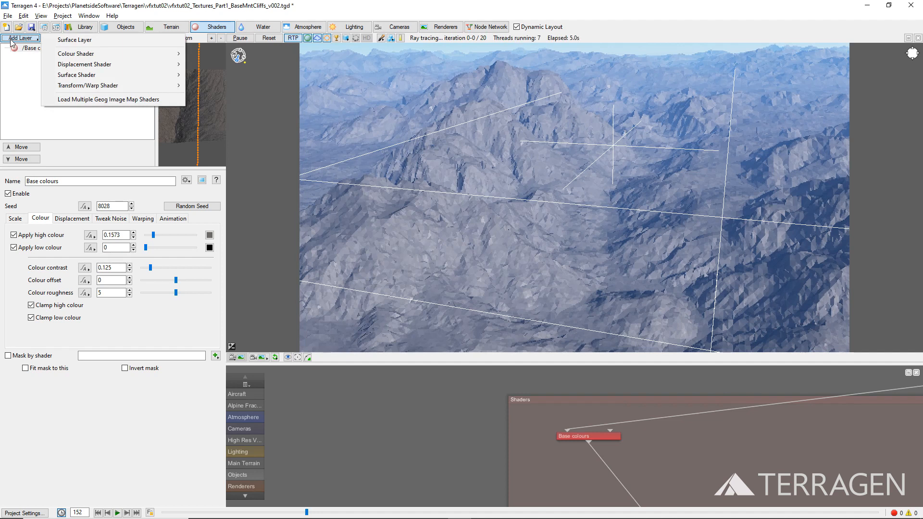
left_click(63, 41)
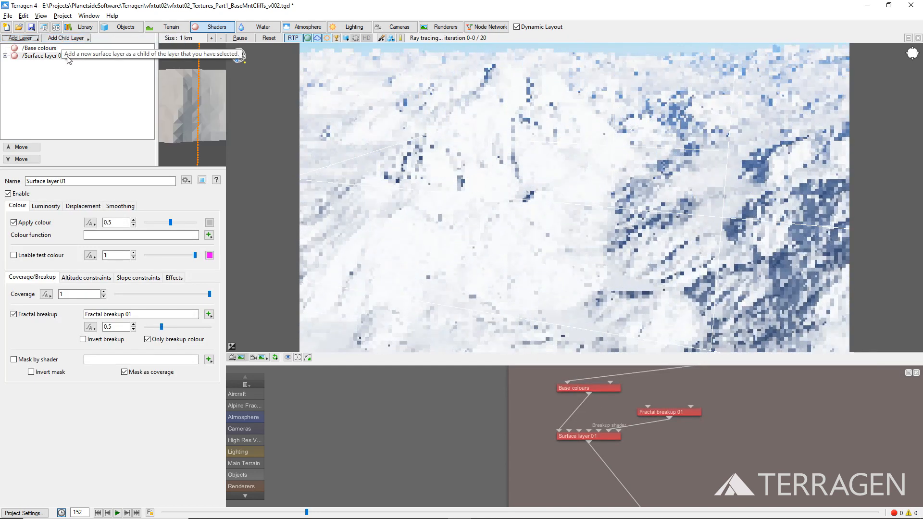
triple_click(30, 181)
type("Mount")
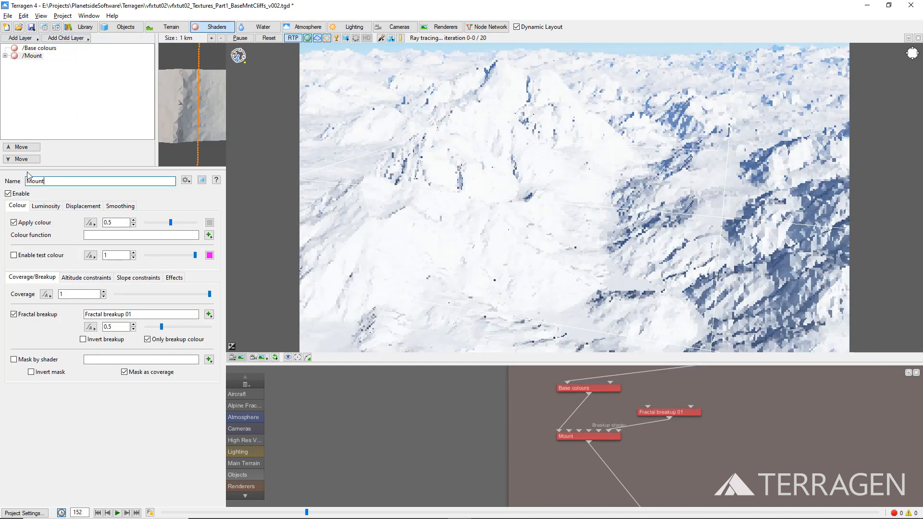
type("ains")
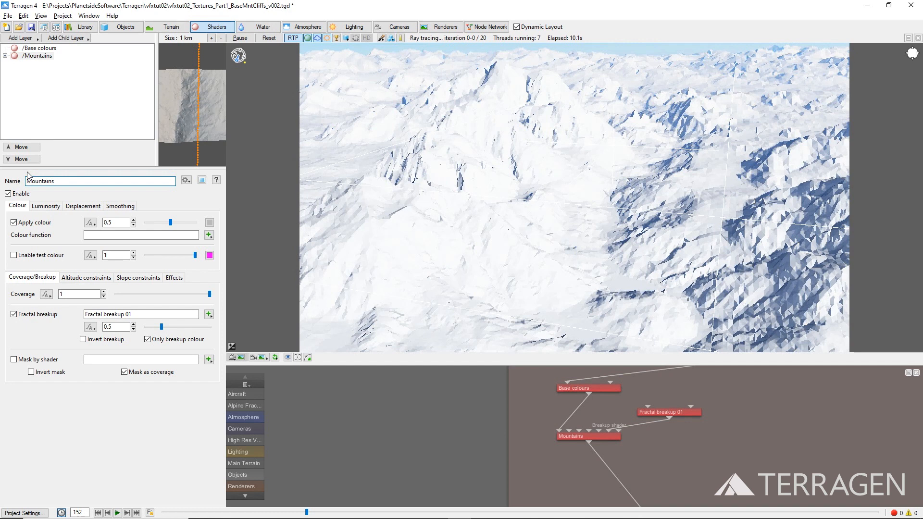
Step: Limit the Mountains layer's minimum slope, with a minimum slope angle of 15 and a fuzzy zone of 5
left_click(125, 278)
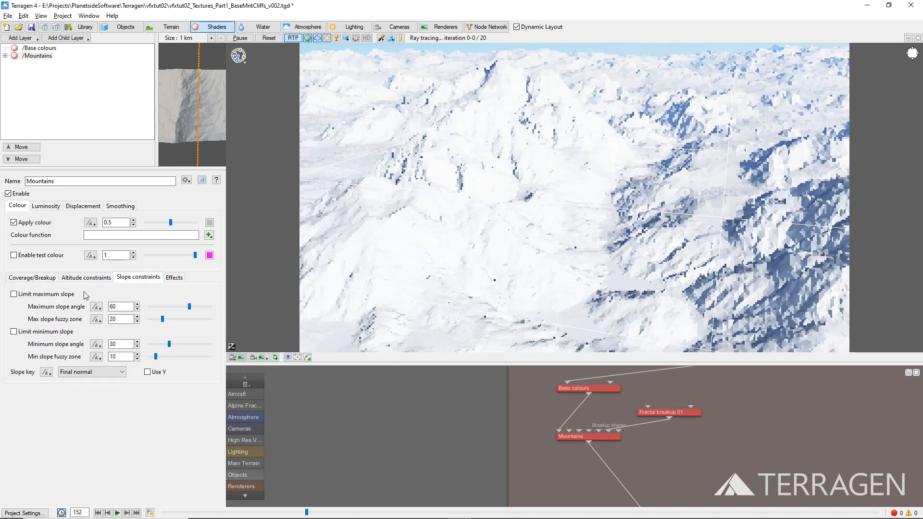
left_click(14, 332)
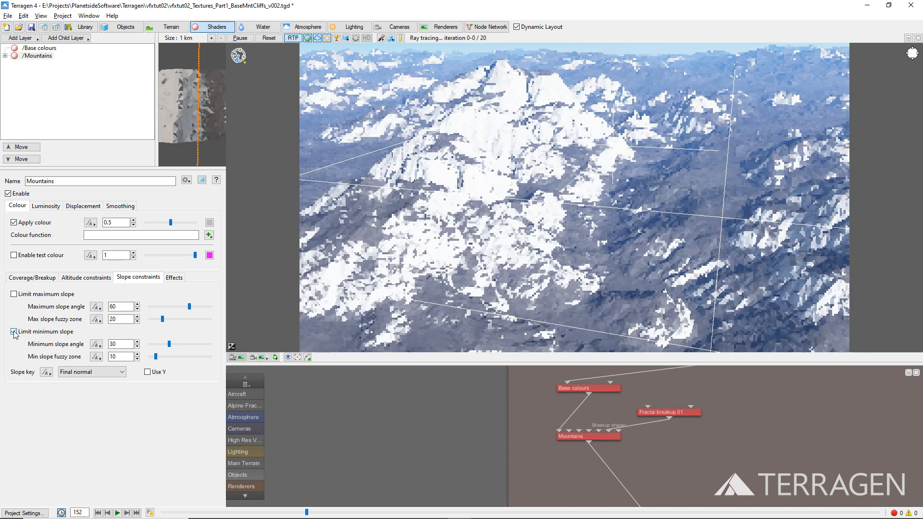
double_click(121, 344)
type("15")
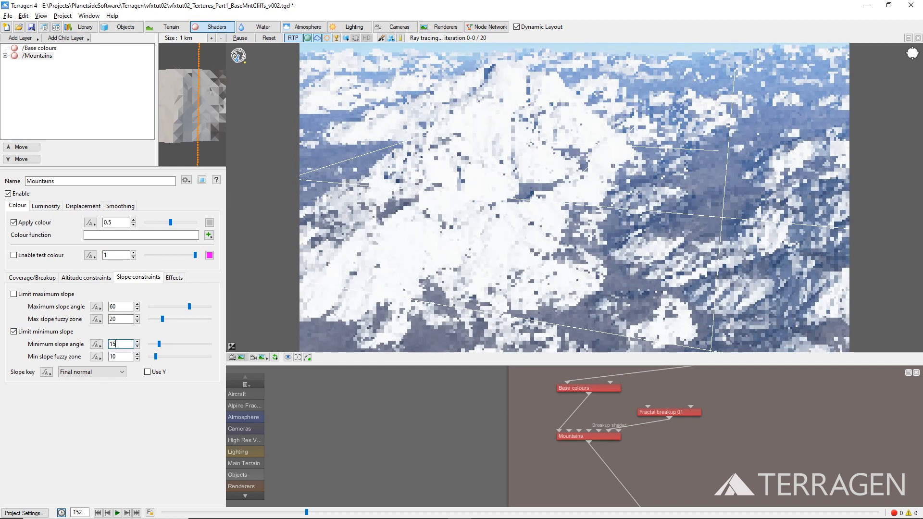
key("Tab")
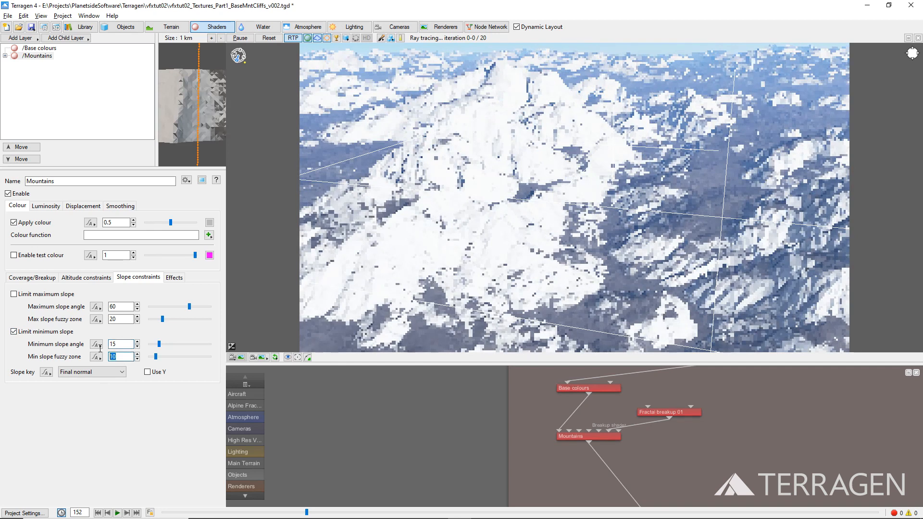
type("5")
key("Tab")
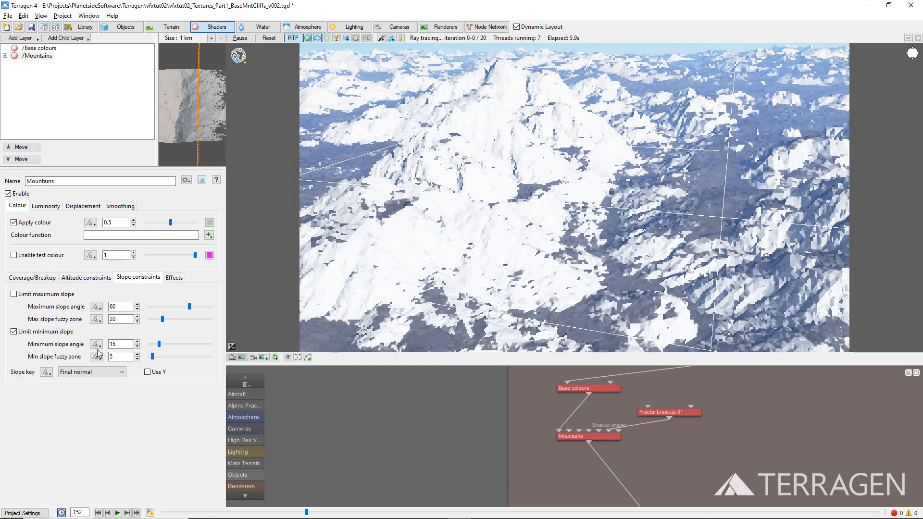
Step: Check the Mountains layer's coverage with its test colour set to cyan (RGB 0, 255, 255), and disable the test colour again
left_click(18, 257)
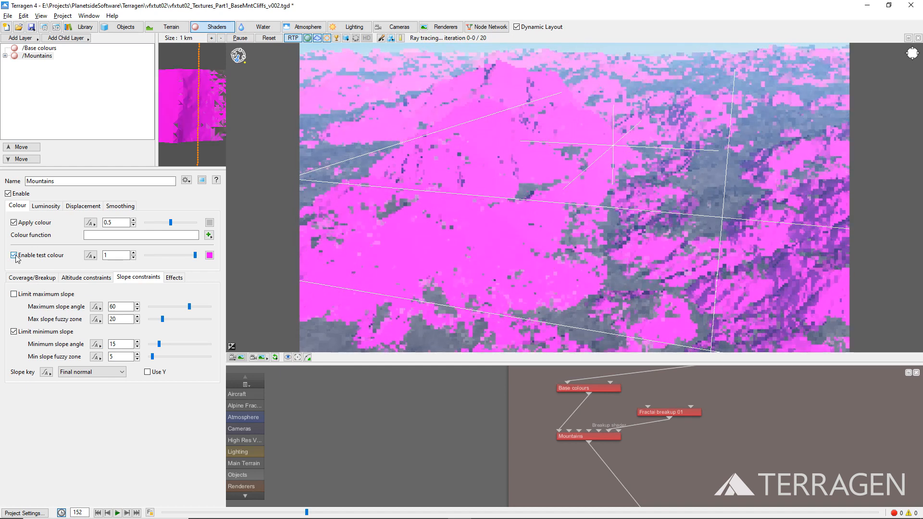
left_click(210, 256)
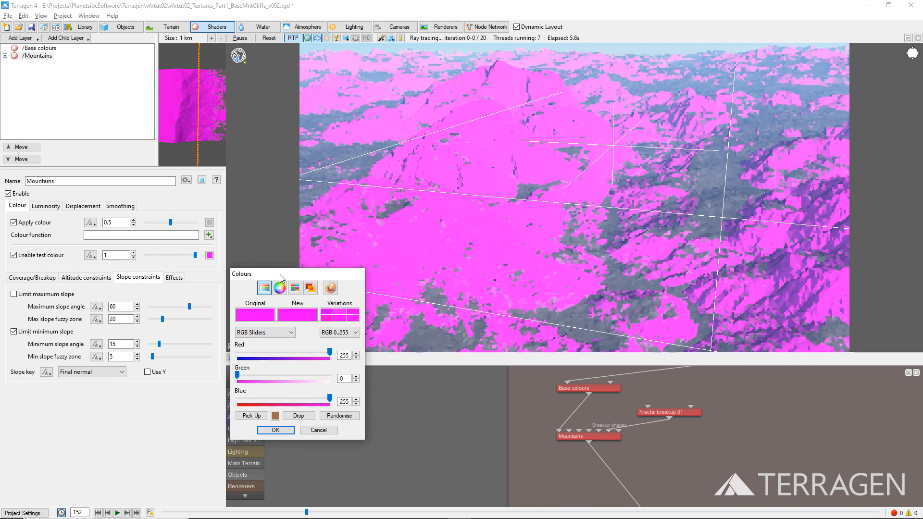
left_click(330, 289)
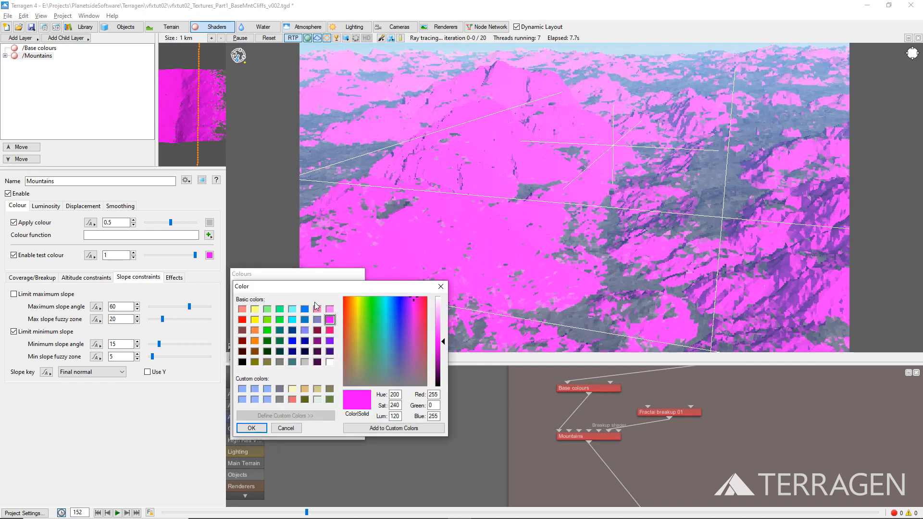
left_click(293, 320)
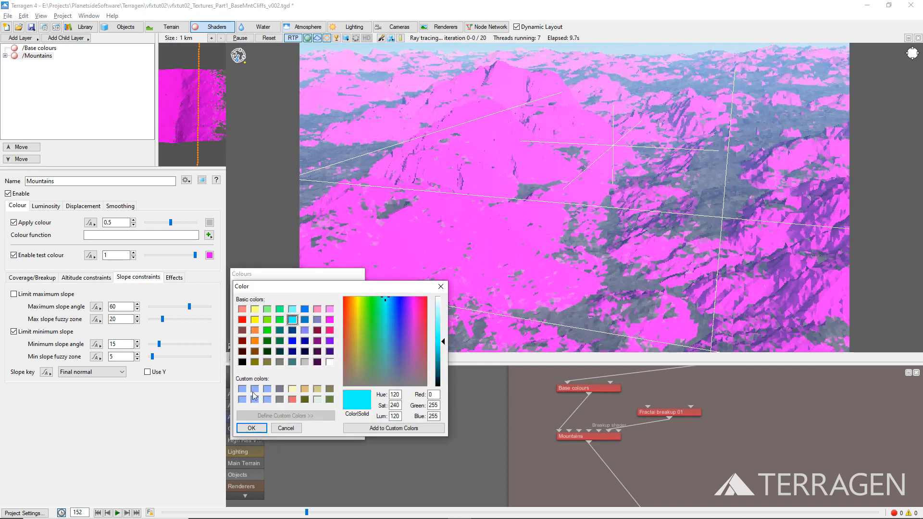
left_click(251, 428)
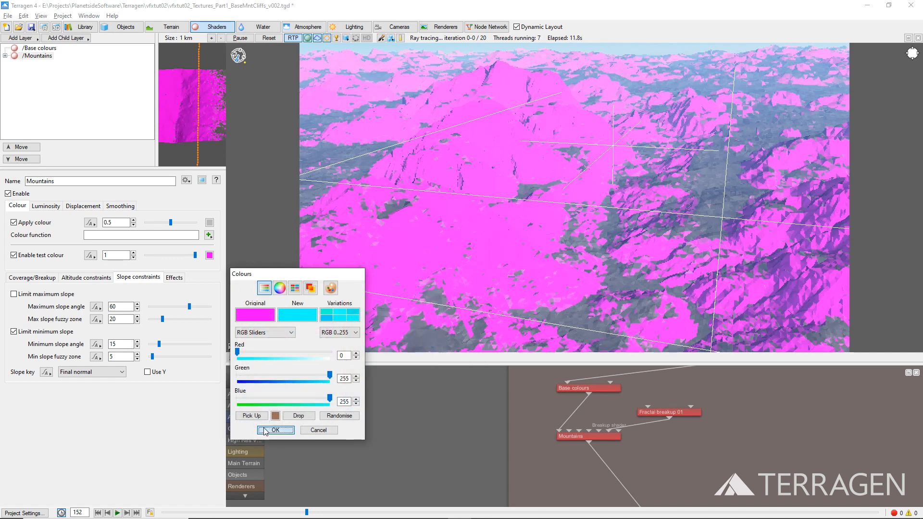
left_click(258, 430)
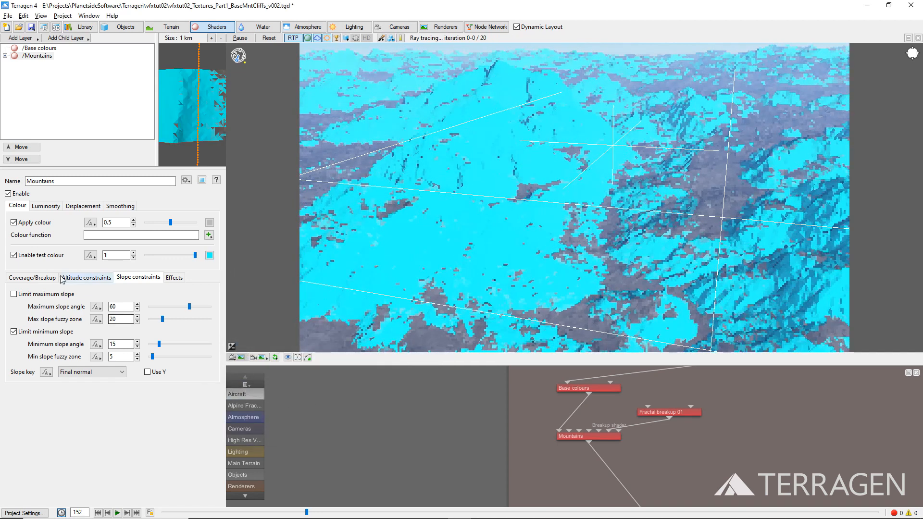
left_click(15, 256)
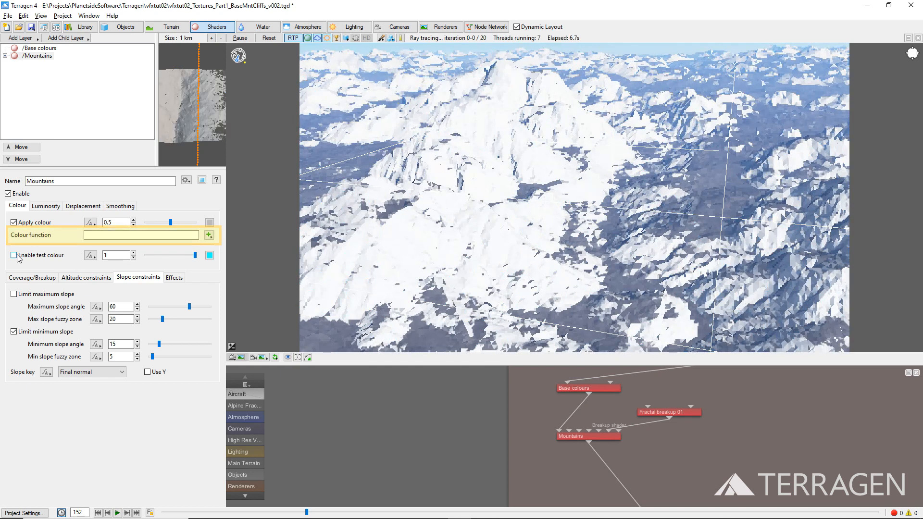
Step: Create a new Power fractal shader v3 as the Mountains layer's colour function
left_click(209, 235)
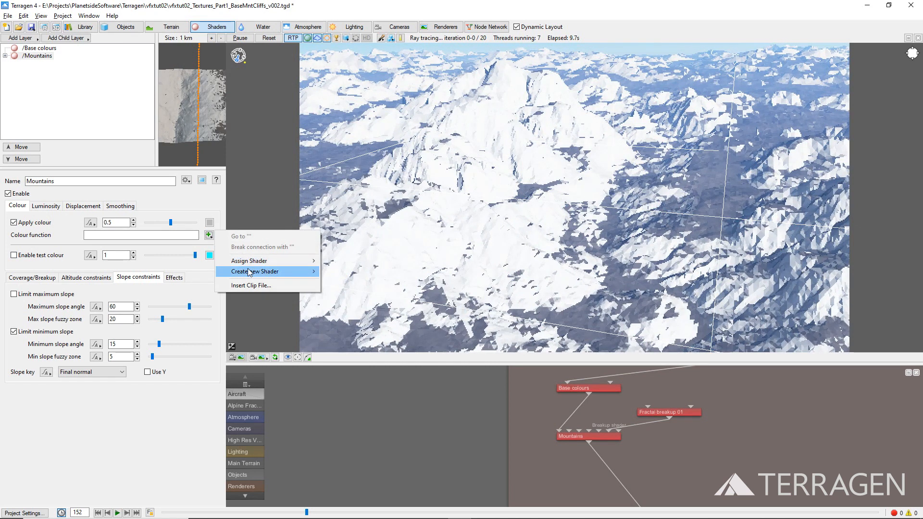
mouse_move(259, 272)
mouse_move(339, 274)
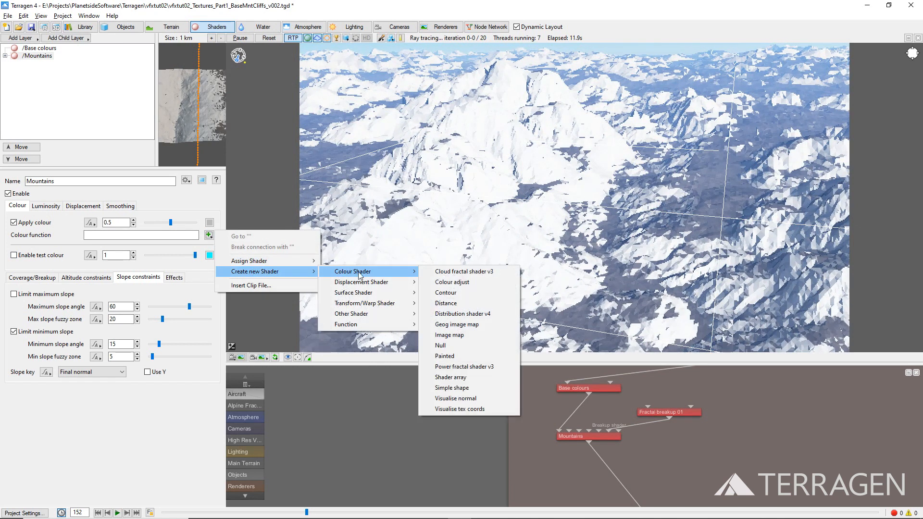
left_click(473, 367)
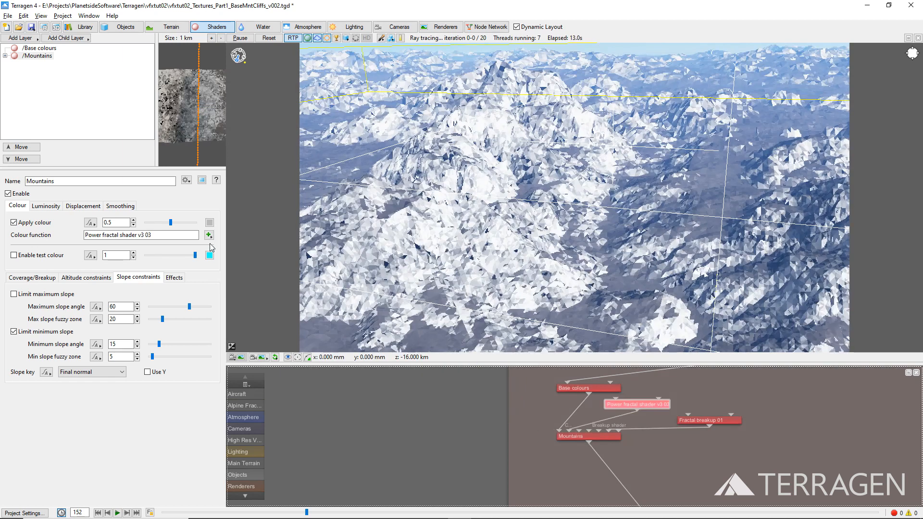
Step: Open the settings of the colour function's power fractal and rename it Mountain Colours
left_click(208, 235)
left_click(233, 239)
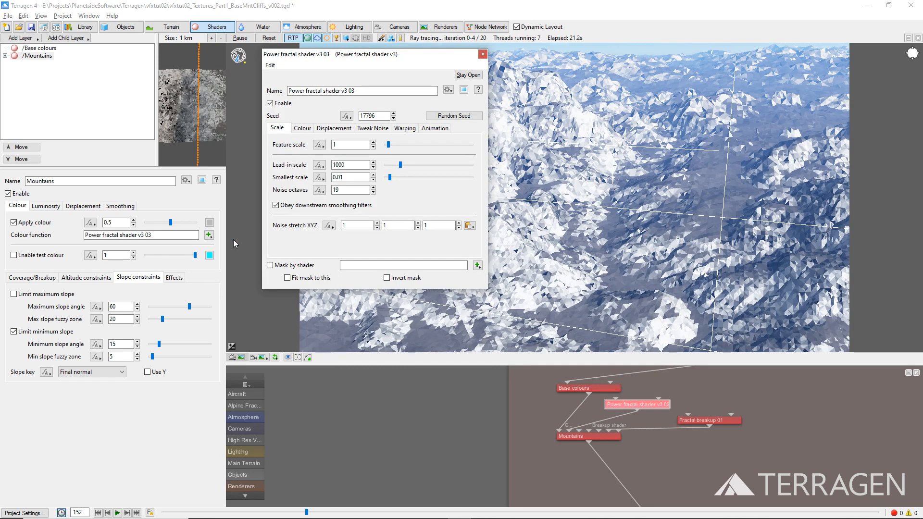
left_click_drag(356, 91, 272, 104)
type("M")
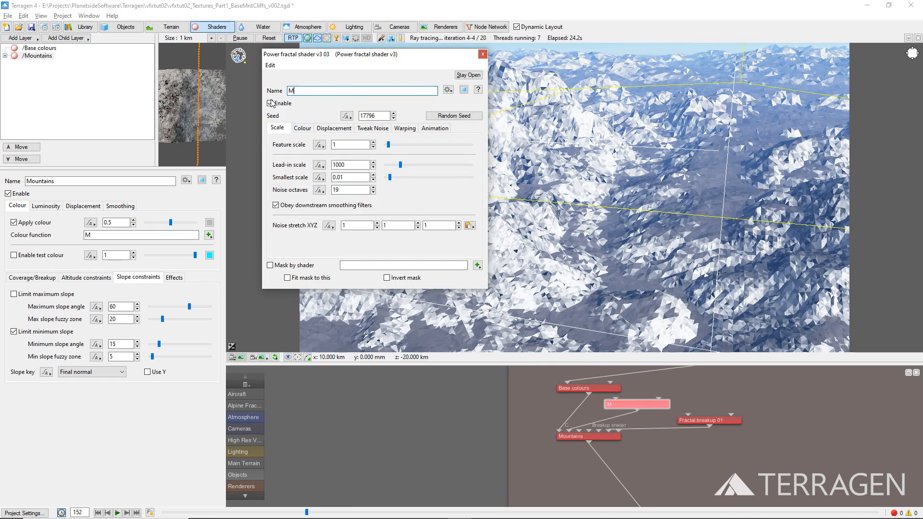
type("ountain Colours")
Step: Set the high colour of the Mountain Colours shader to RGB 134, 134, 98
left_click(303, 128)
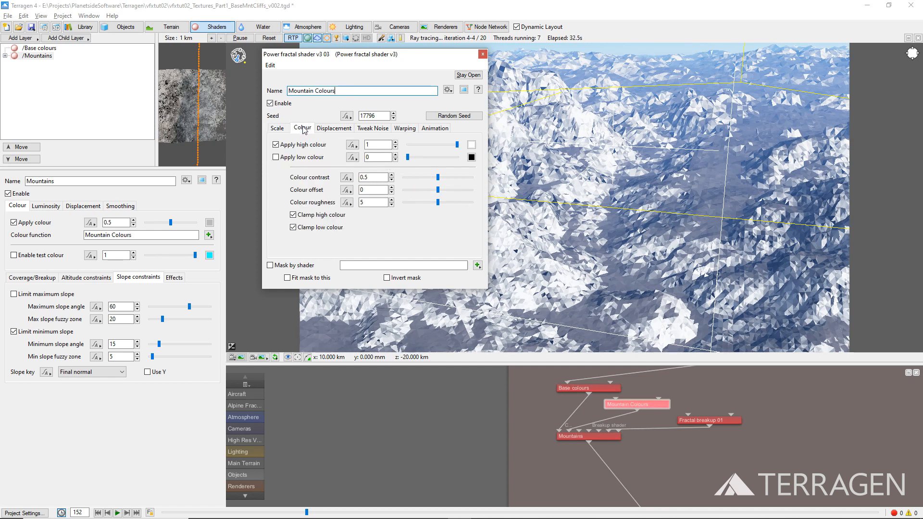
left_click(471, 145)
double_click(343, 355)
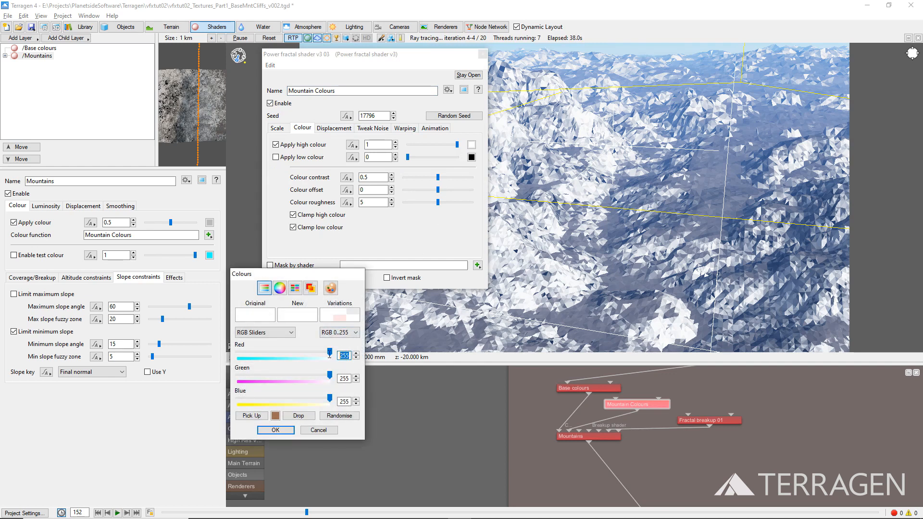
type("134")
key("Tab")
type("134")
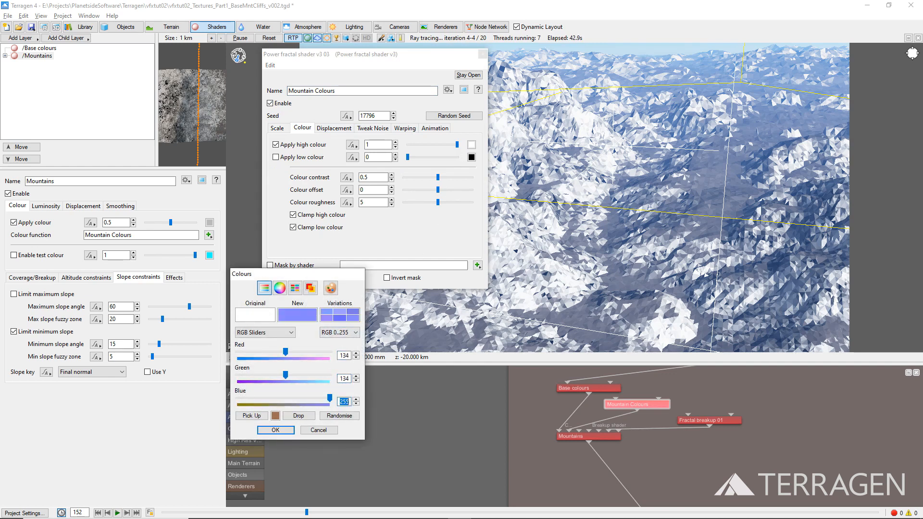
type("98")
left_click(290, 431)
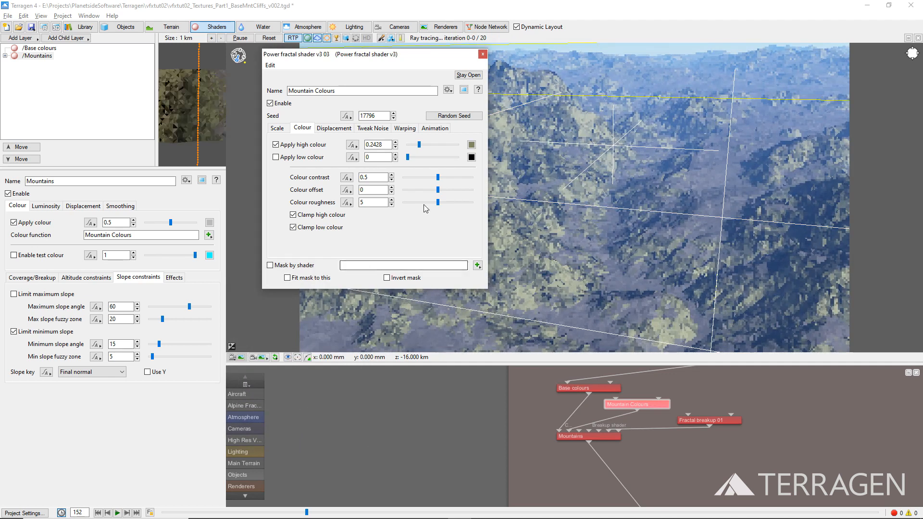
Step: Set the low colour of the Mountain Colours shader to red 135 and green 109, and enable applying the low colour
left_click(471, 158)
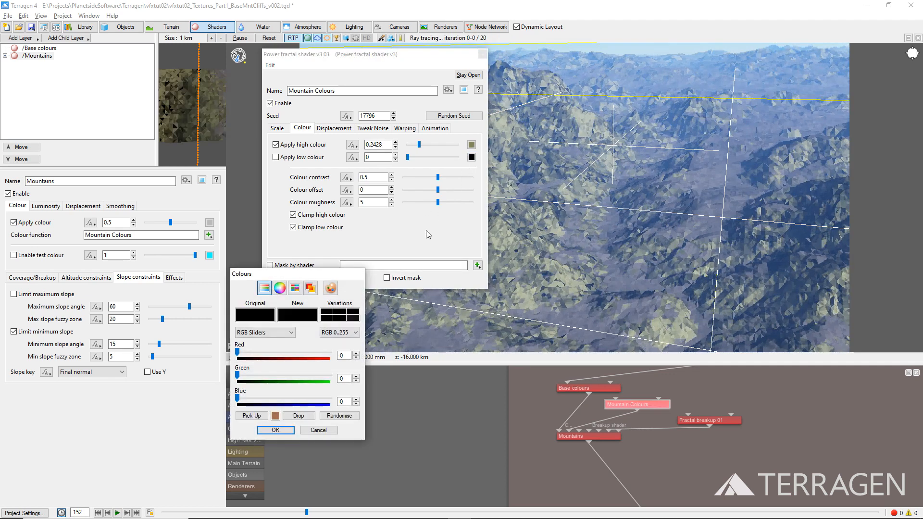
double_click(343, 356)
type("135")
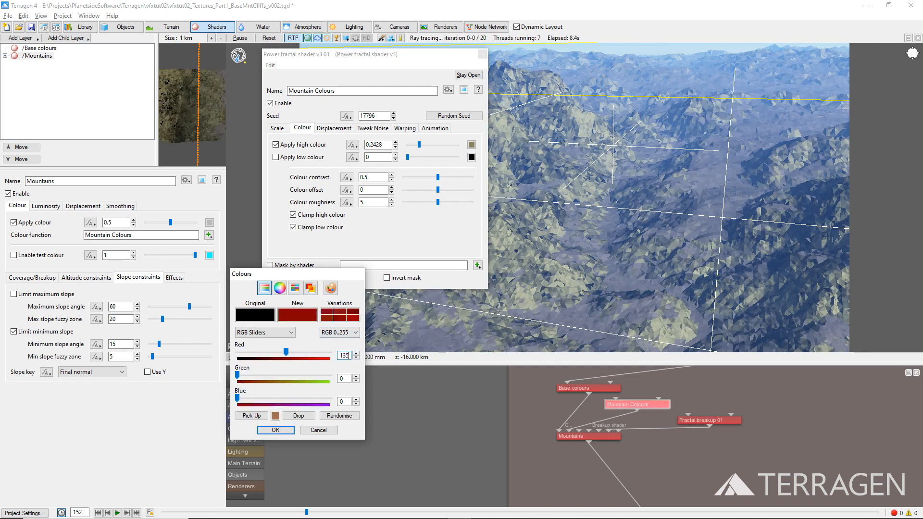
double_click(343, 379)
type("109")
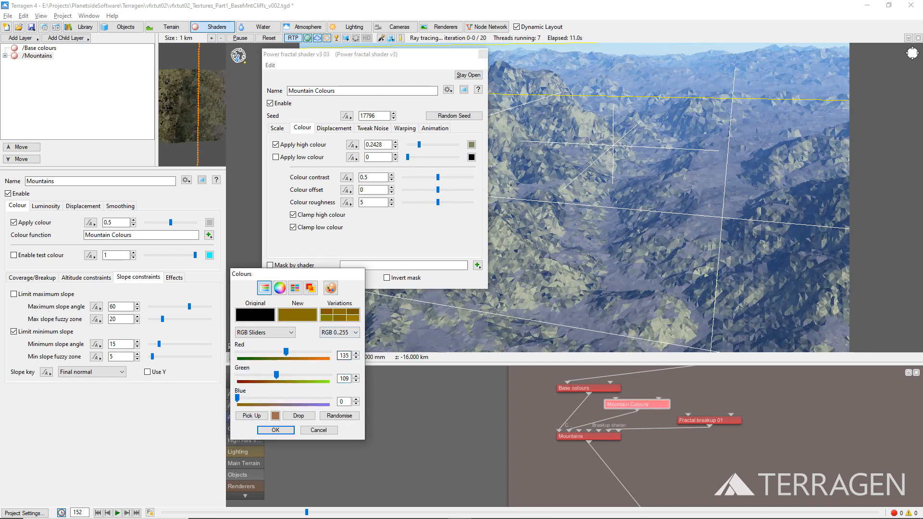
left_click(288, 431)
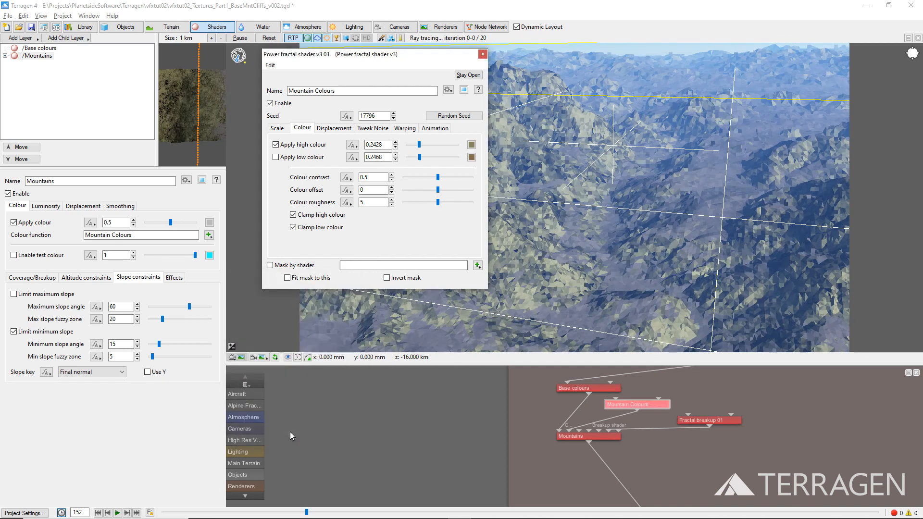
left_click(275, 158)
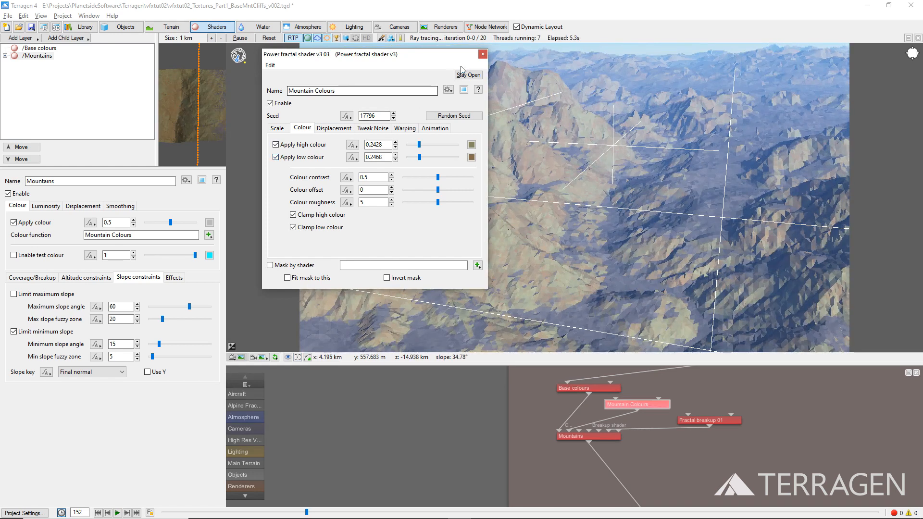
left_click(483, 55)
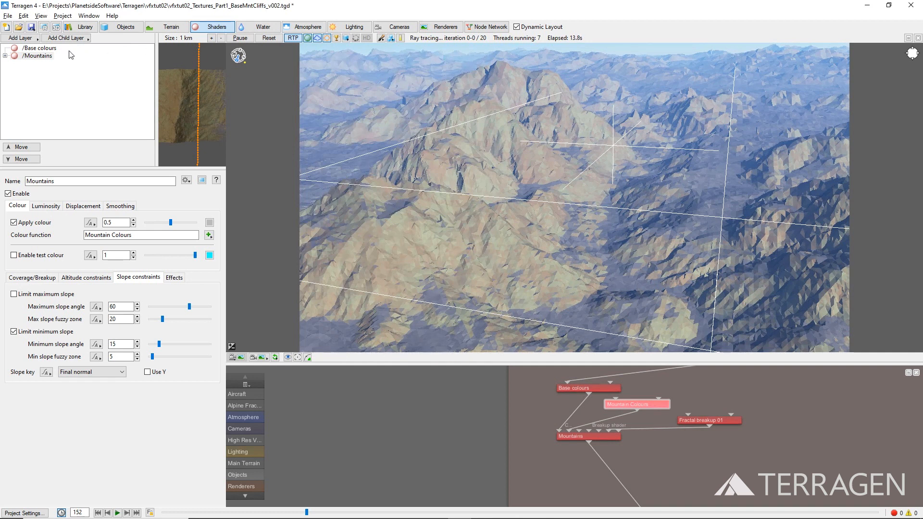
Step: Add a new surface layer as a child of the Mountains layer and name it Sheer Cliffs
left_click(44, 56)
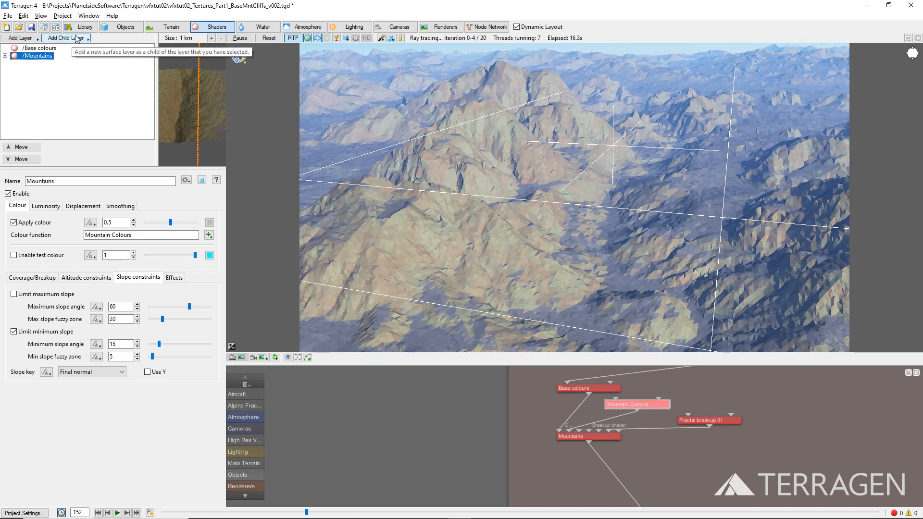
left_click(77, 38)
left_click(108, 44)
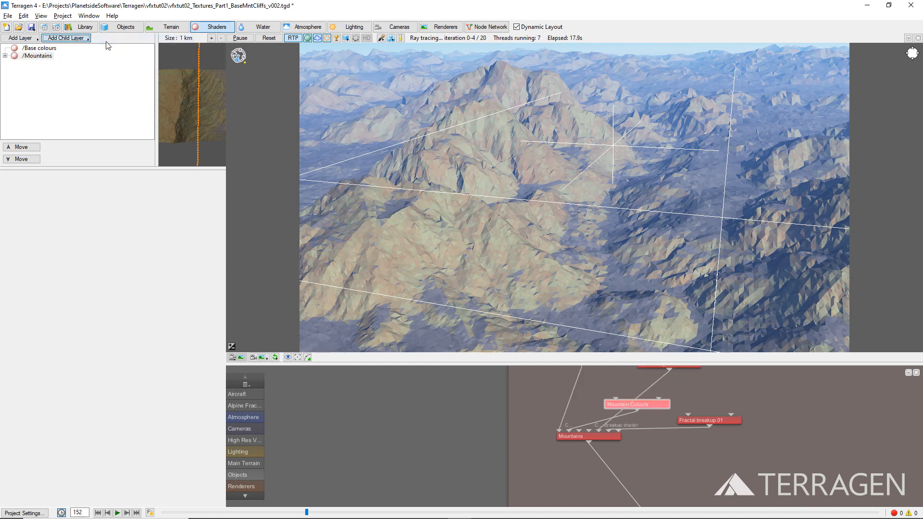
left_click_drag(67, 181, 20, 182)
type("Sheer Cliffs")
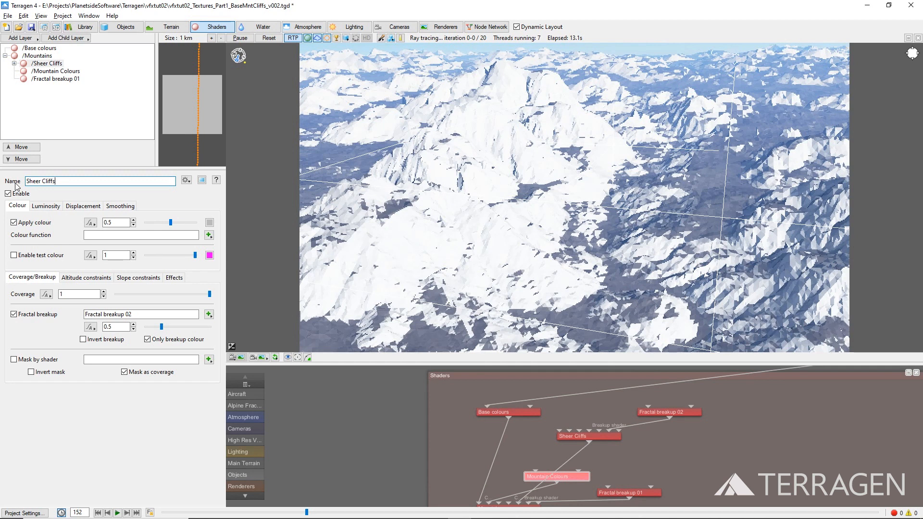
Step: Limit the minimum slope of the Sheer Cliffs layer to an angle of 40 with a fuzzy zone of 20
left_click(132, 281)
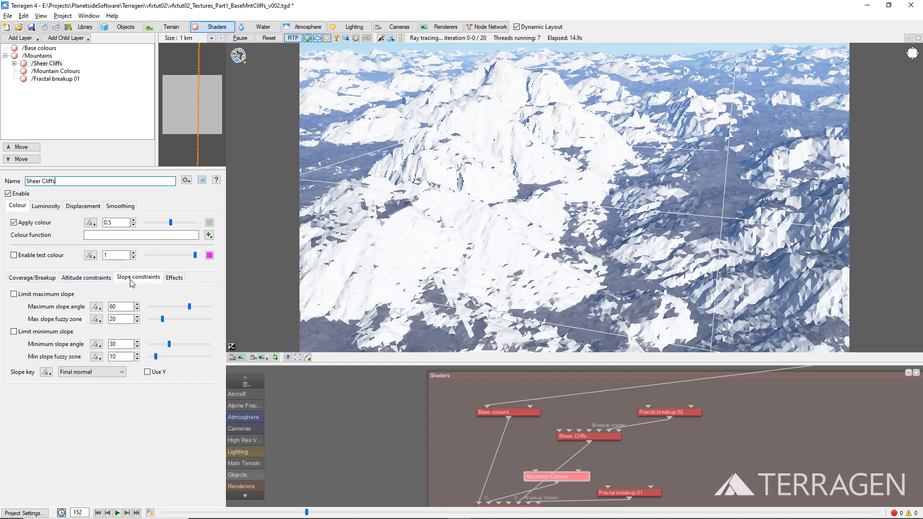
left_click(14, 332)
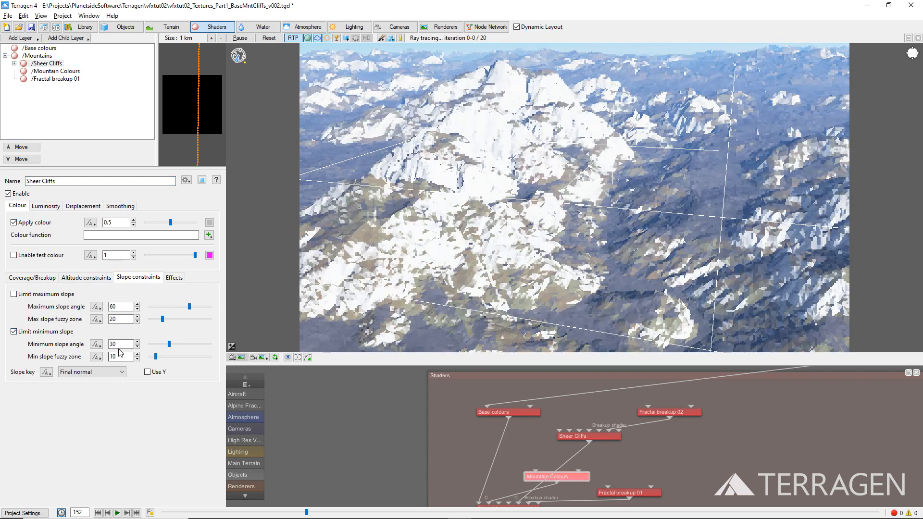
left_click_drag(125, 344, 100, 343)
type("40")
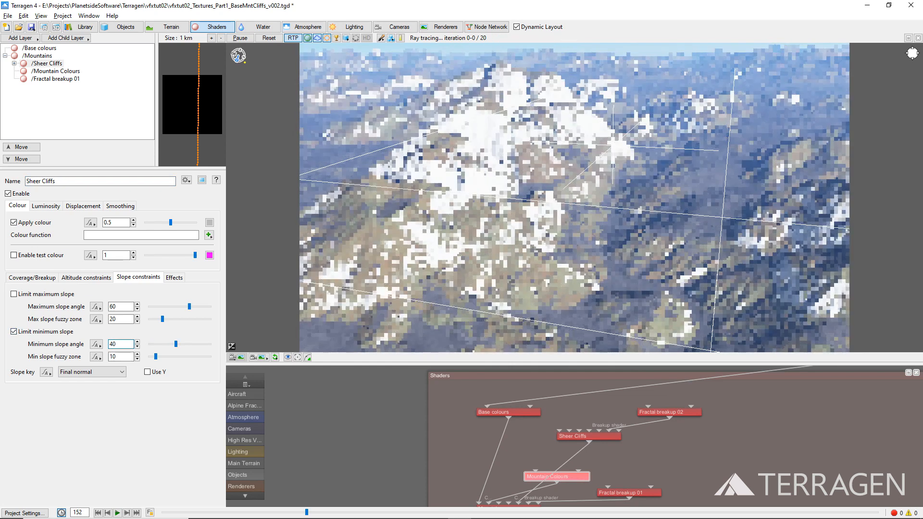
left_click_drag(125, 357, 100, 356)
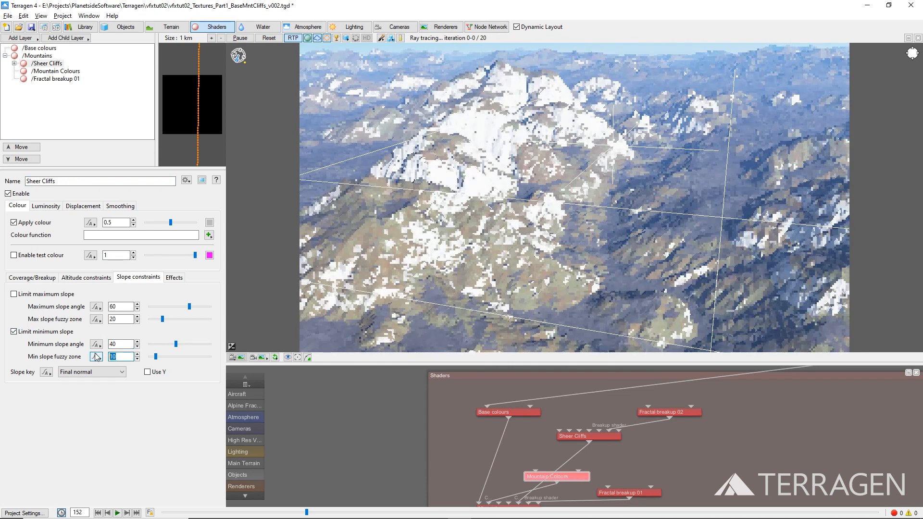
type("20")
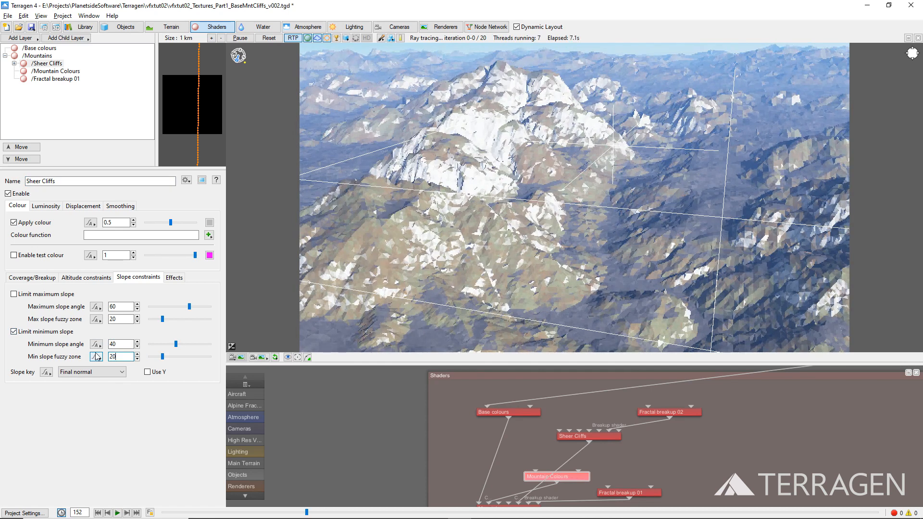
Step: Create a new Power fractal shader v3 as the Sheer Cliffs layer's colour function
left_click(209, 235)
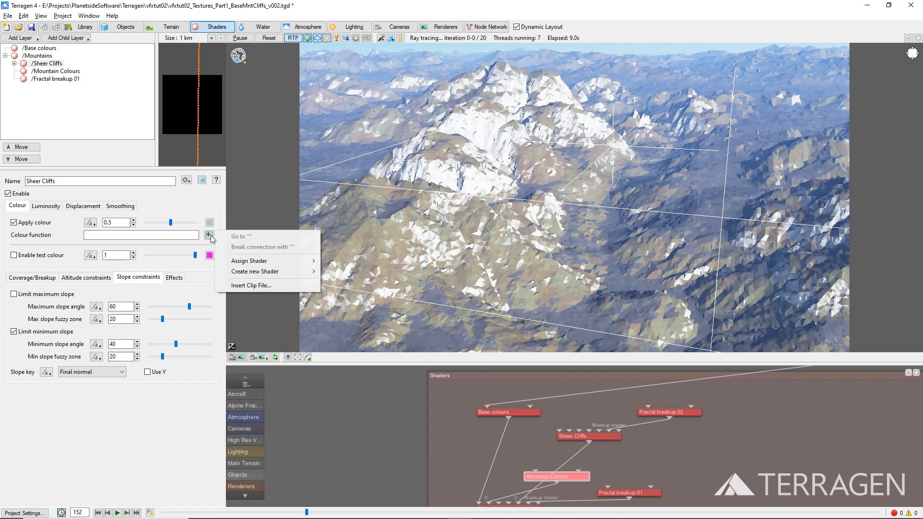
mouse_move(255, 272)
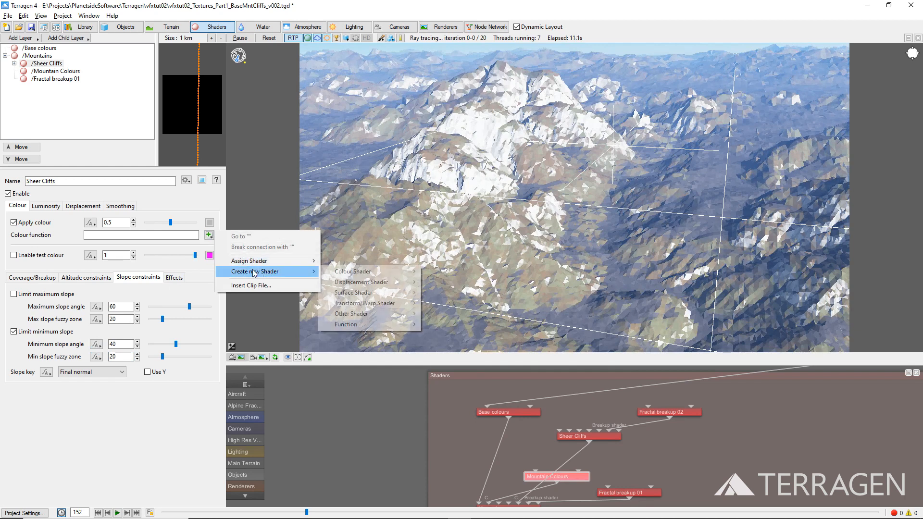
mouse_move(330, 273)
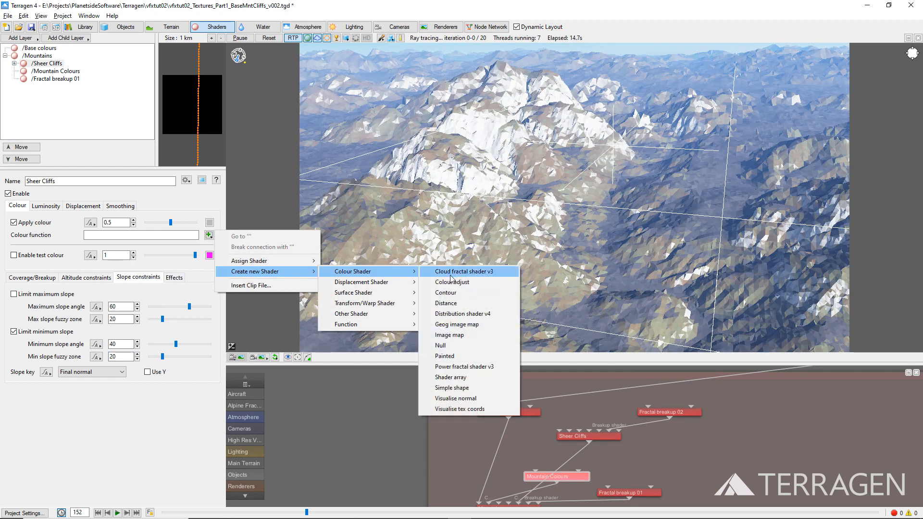
left_click(462, 366)
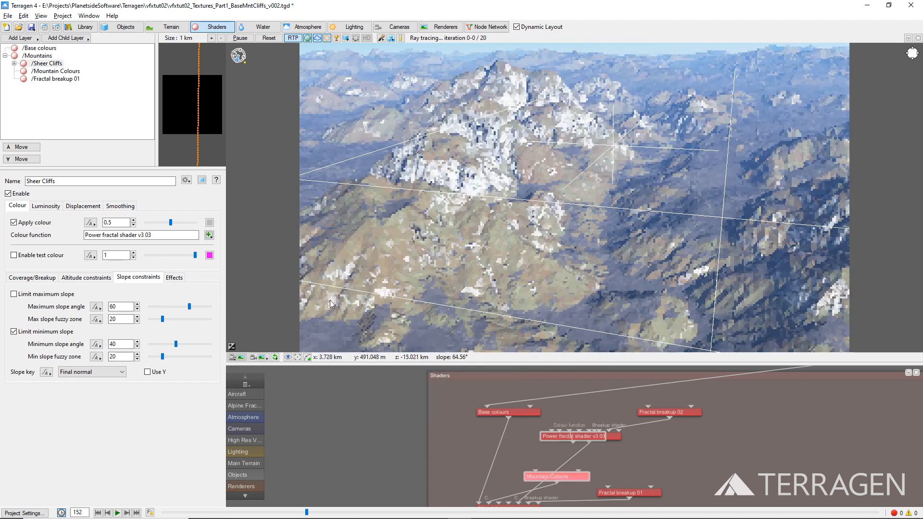
Step: Rename the Sheer Cliffs layer's colour function shader as Sheer Cliffs Colour and open its preview
left_click(209, 235)
left_click(227, 235)
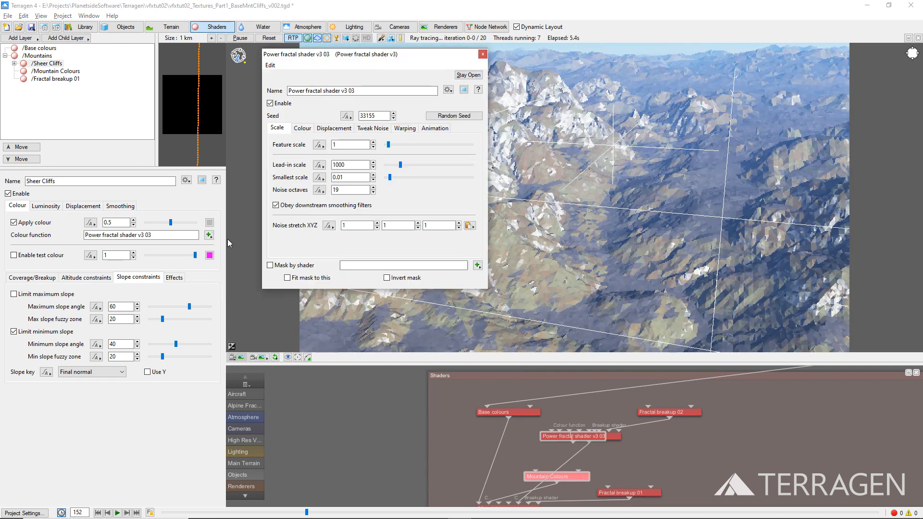
left_click_drag(370, 91, 275, 98)
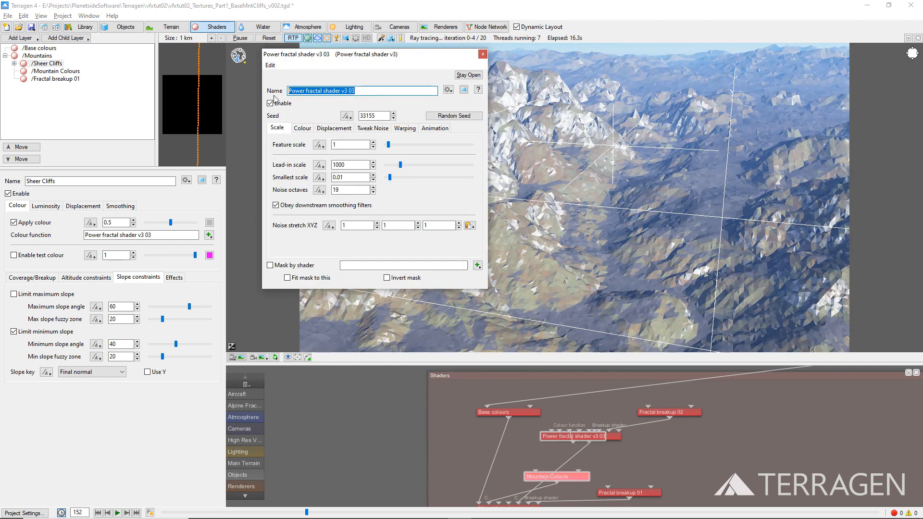
type("Sheer Cliff")
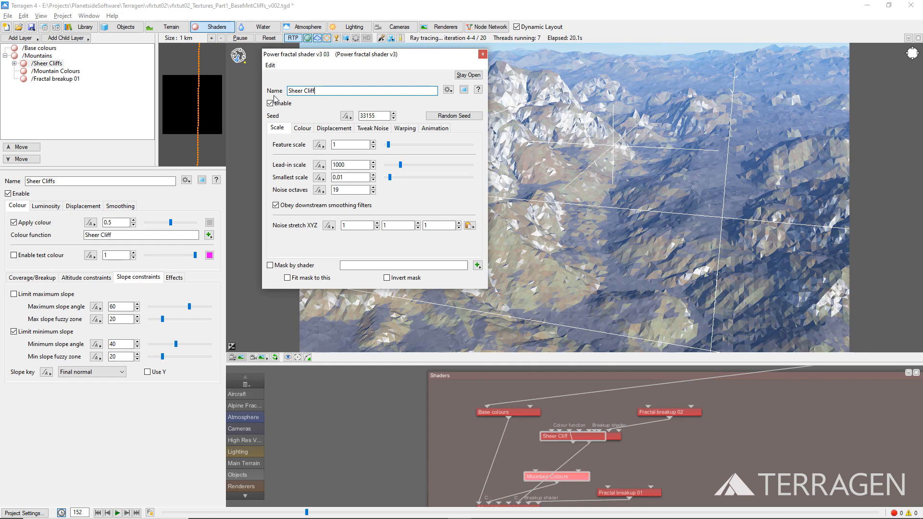
type("s Colour")
left_click(463, 90)
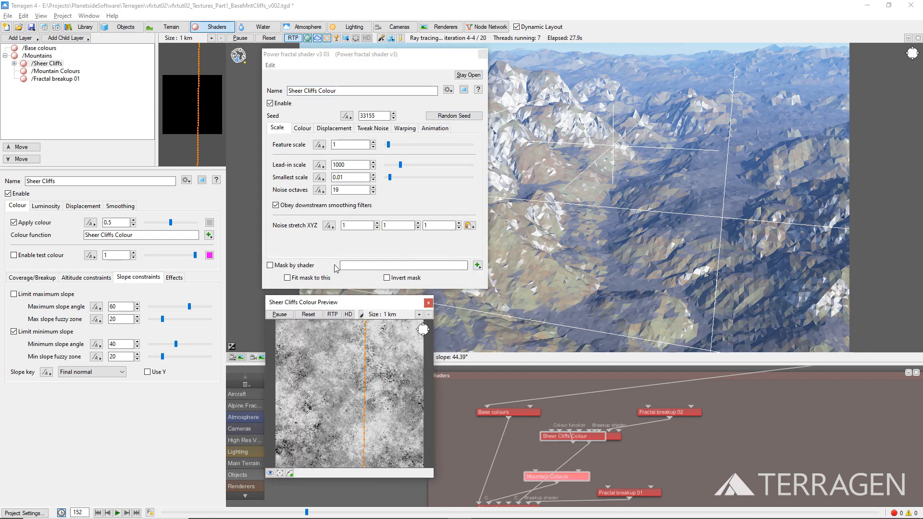
Step: Set the Sheer Cliffs Colour shader's feature scale to 25 and its Y noise stretch to 2
left_click_drag(340, 145, 331, 146)
type("25")
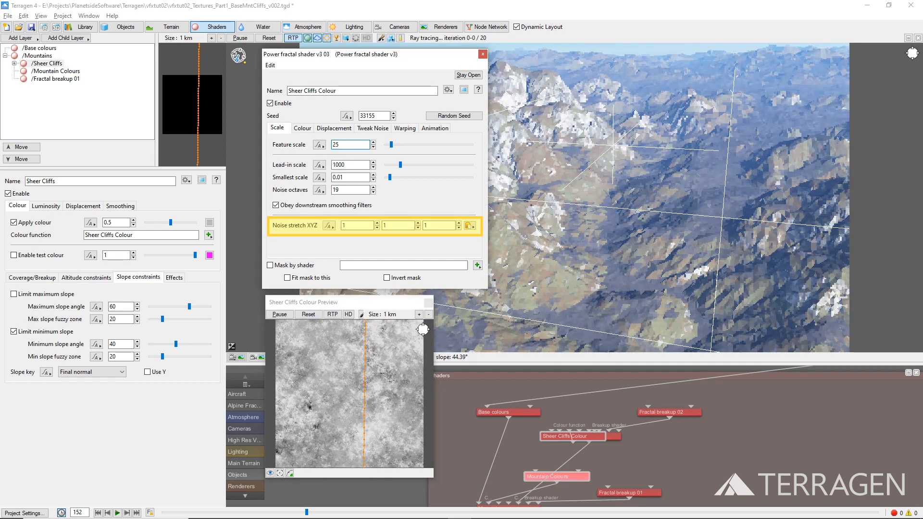
double_click(390, 225)
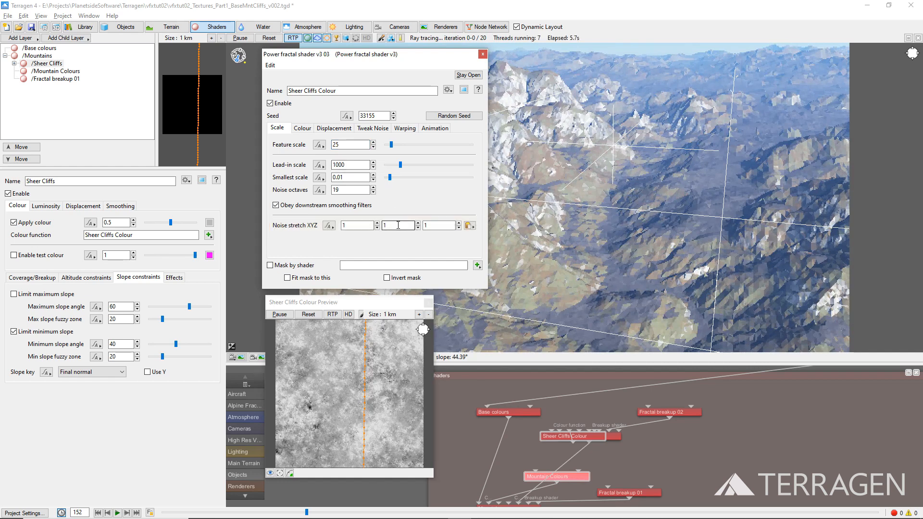
type("2")
key("Tab")
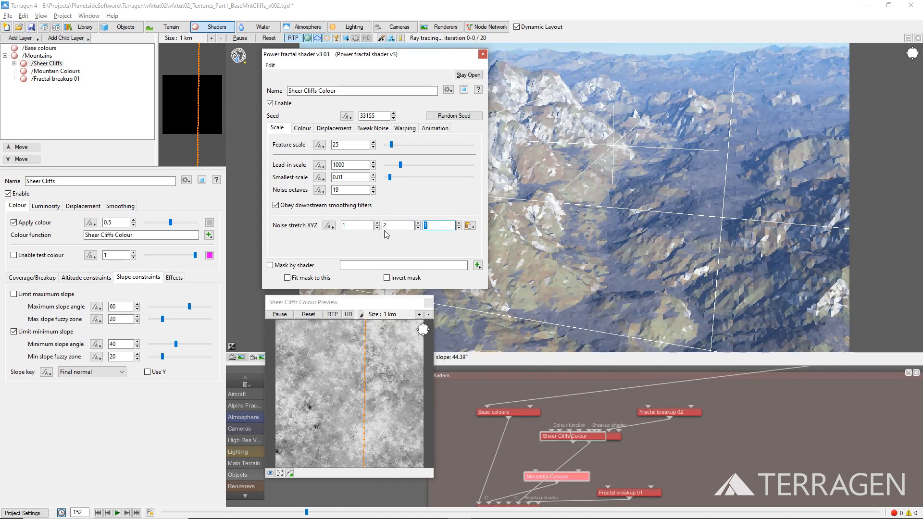
Step: Change the noise flavour of the Sheer Cliffs Colour shader to Perlin ridges
left_click(385, 128)
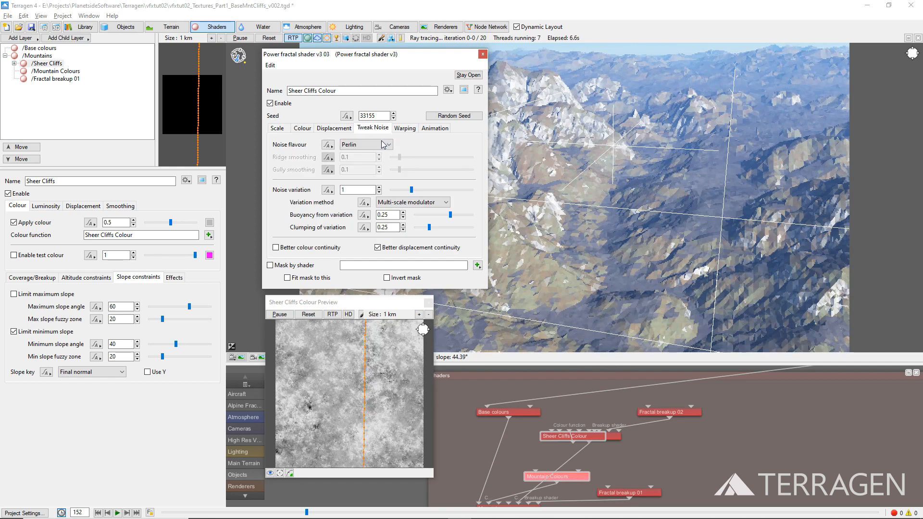
left_click(383, 145)
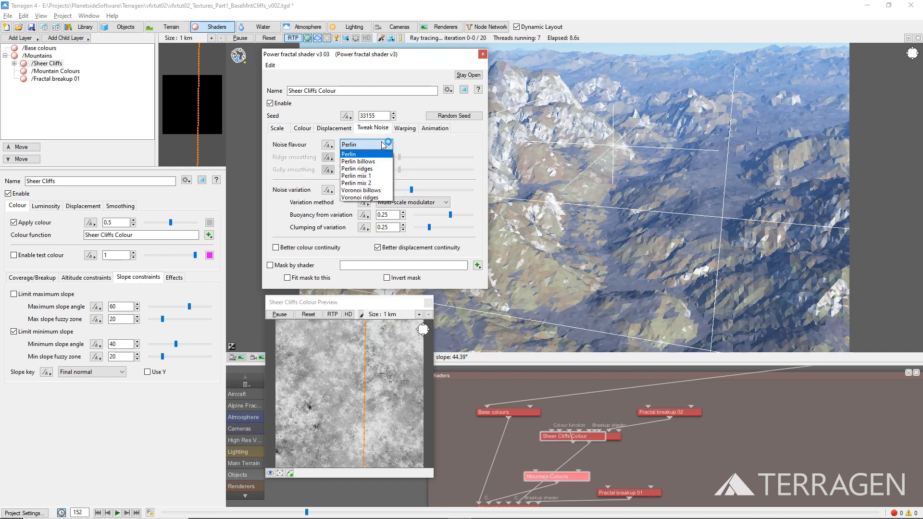
left_click(379, 169)
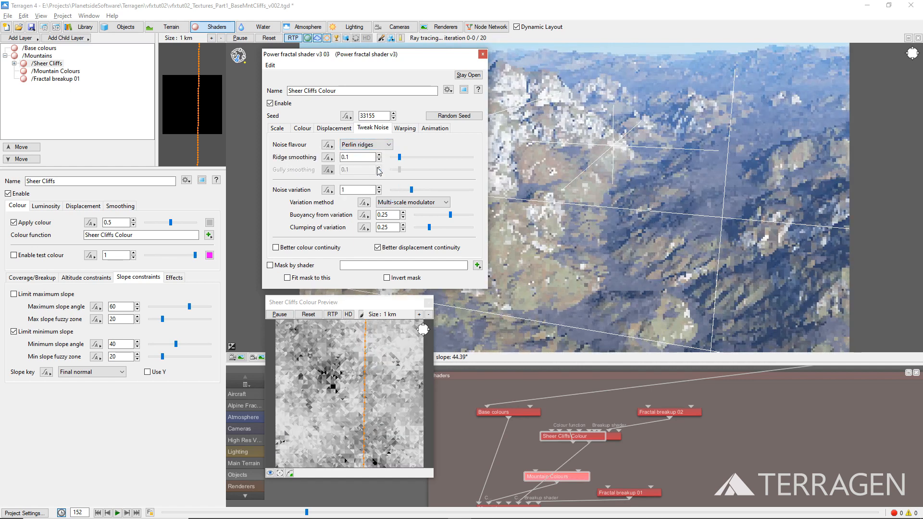
Step: Set the high colour of the Sheer Cliffs Colour shader to RGB 225, 225, 230
left_click(303, 129)
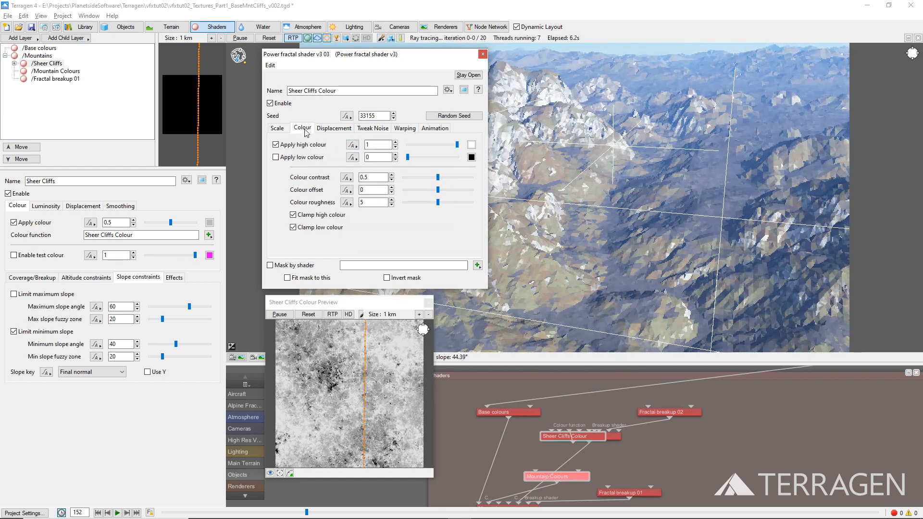
left_click(471, 147)
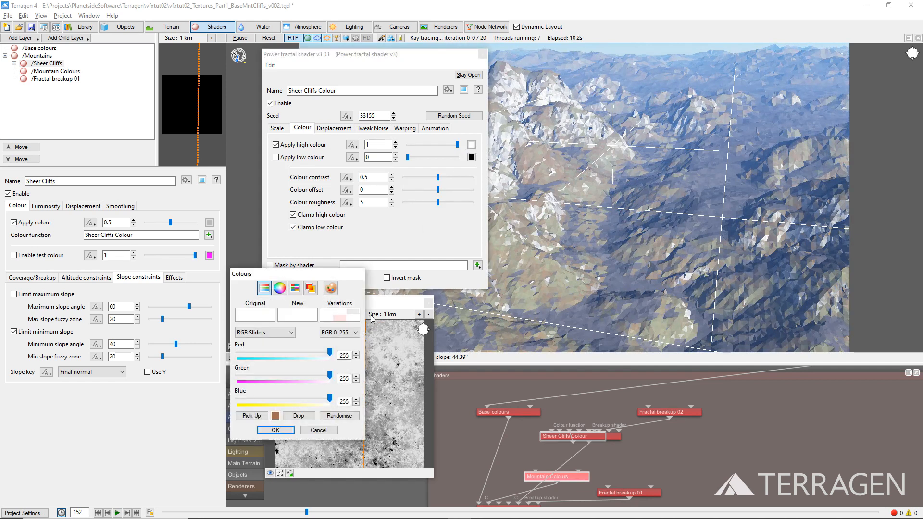
left_click_drag(350, 354, 332, 372)
type("225")
key("Tab")
key("Tab")
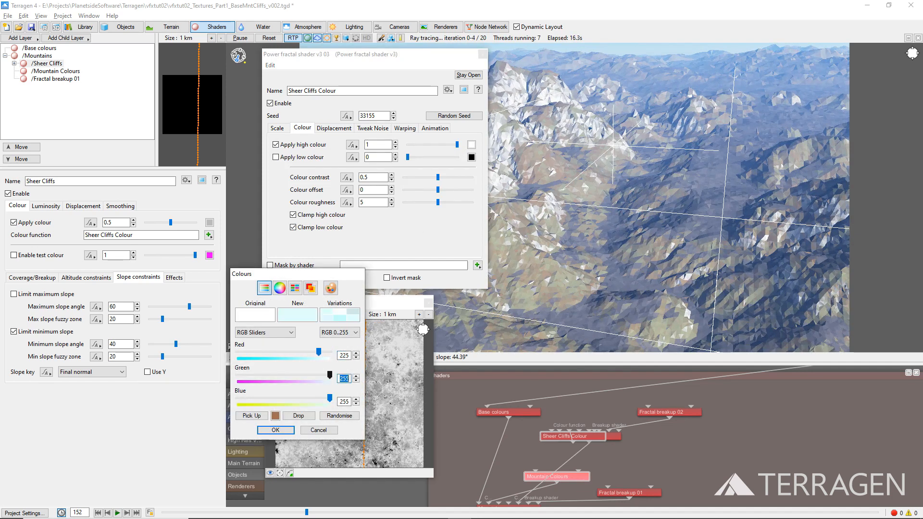
type("225")
key("Tab")
key("Tab")
type("230")
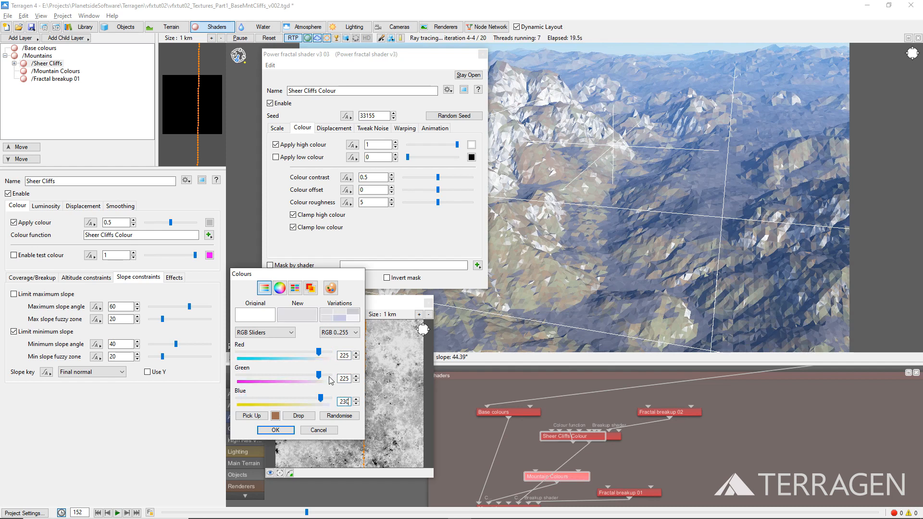
left_click(290, 430)
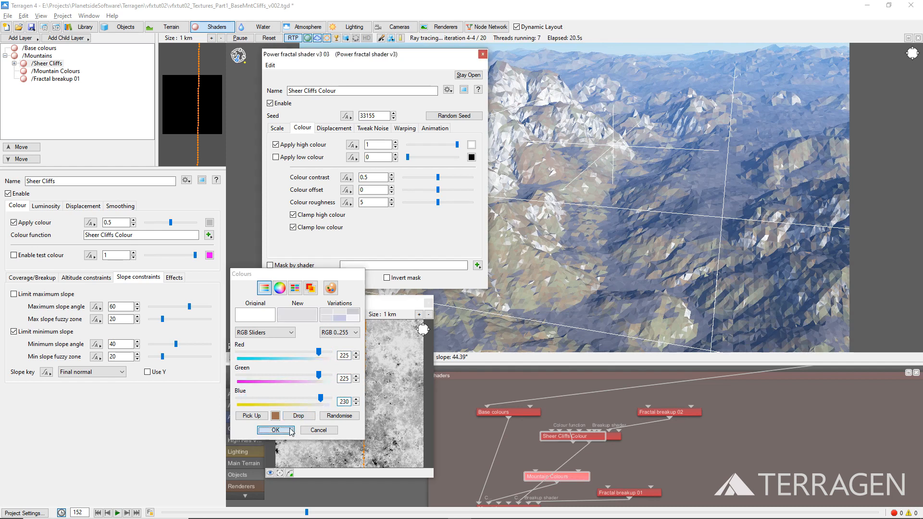
Step: Set the low colour of the Sheer Cliffs Colour shader to RGB 132, 135, 113 and enable it
left_click(471, 158)
double_click(344, 356)
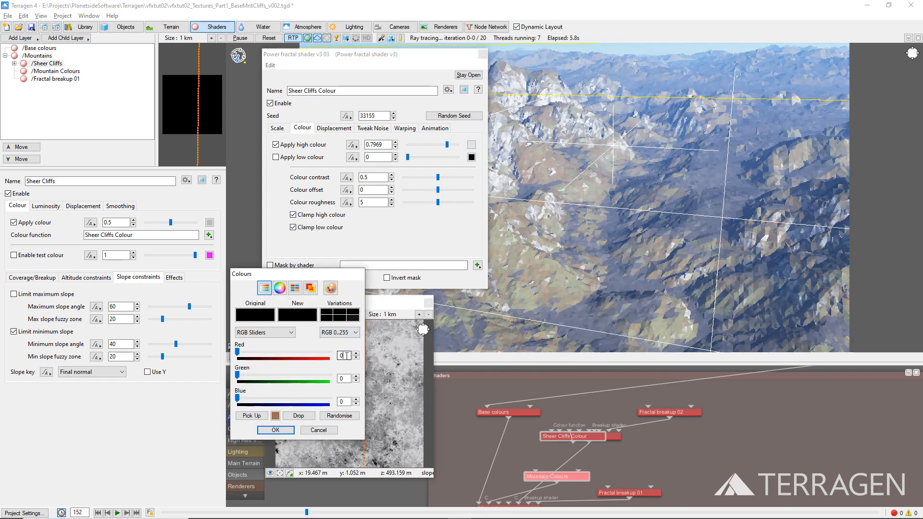
type("132")
key("Tab")
type("135")
key("Tab")
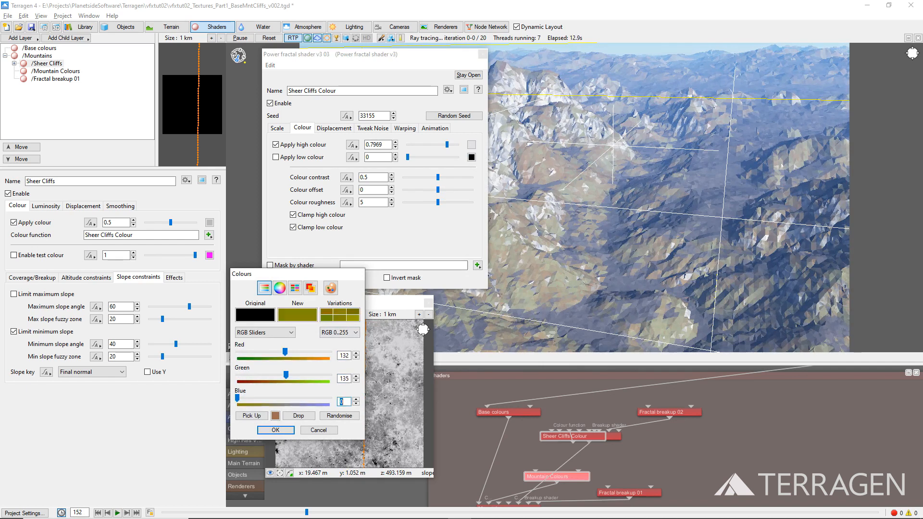
type("113")
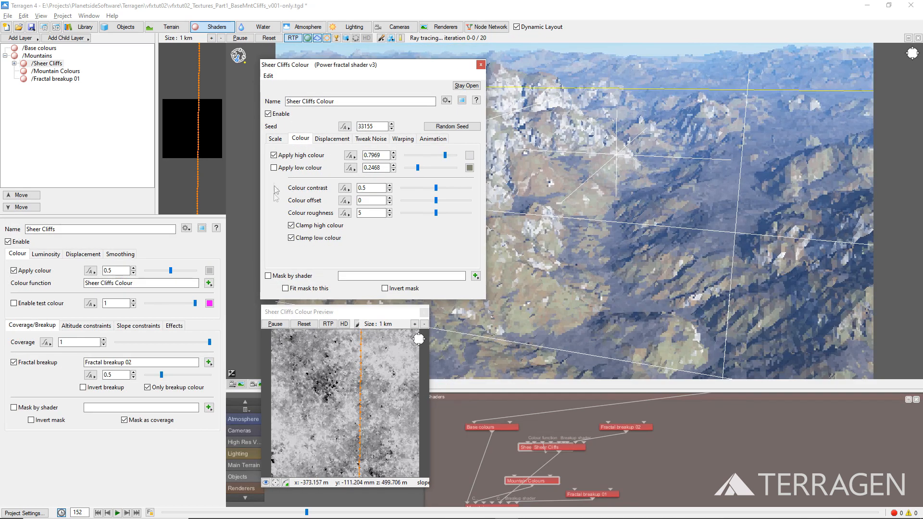
left_click(274, 167)
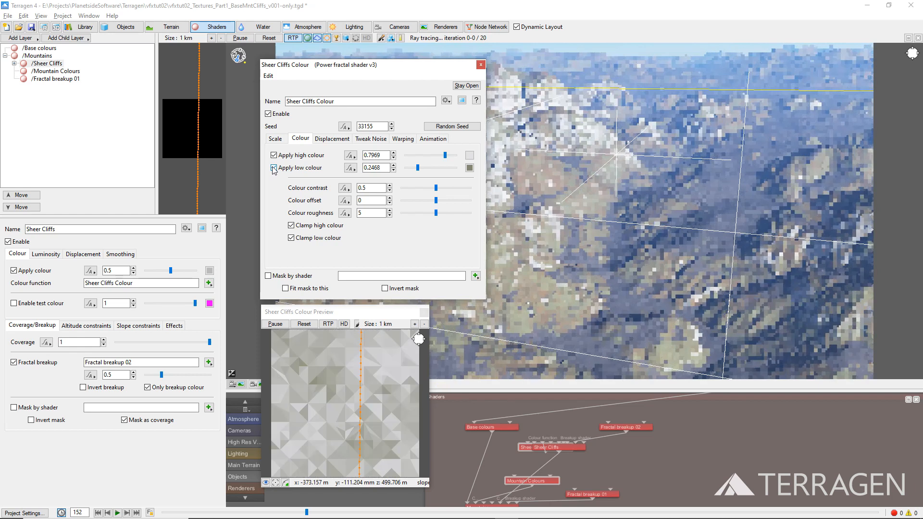
Step: Set the Sheer Cliffs Colour shader's colour contrast to 1 and colour offset to -0.525, closing its preview and settings windows
double_click(361, 187)
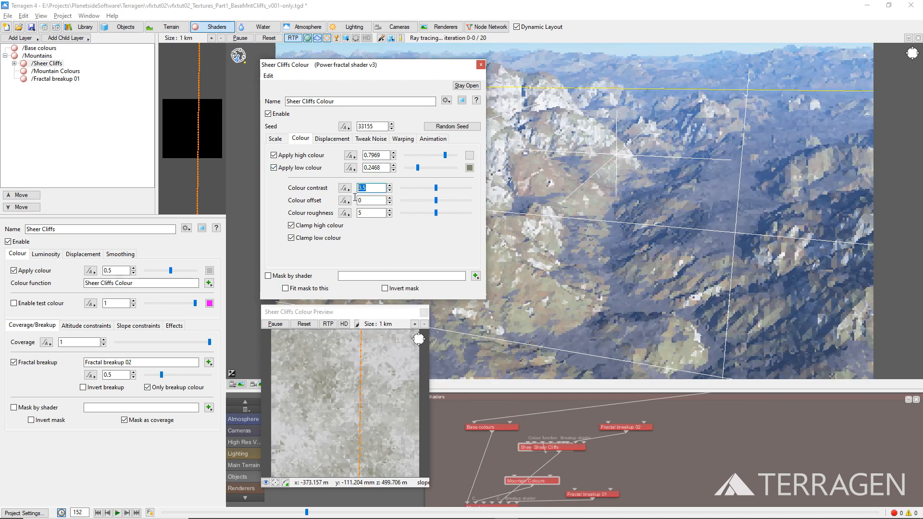
type("1")
key("Return")
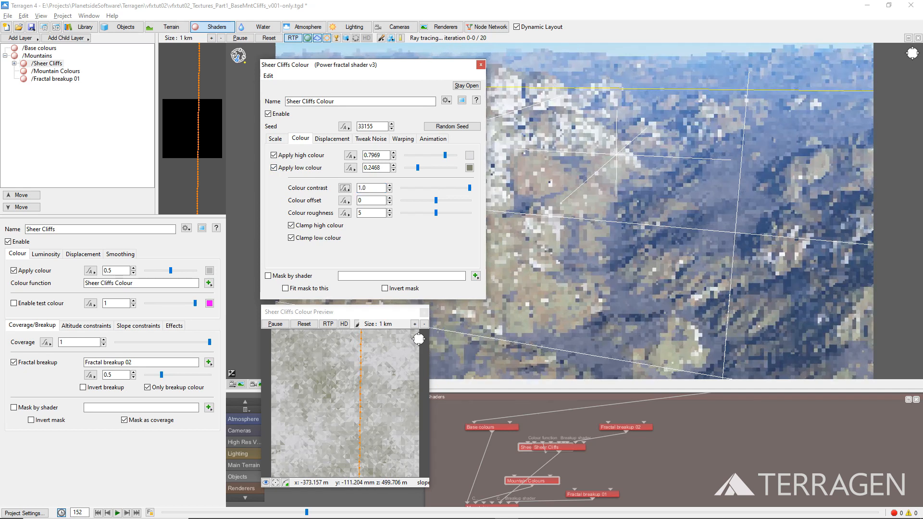
key("Tab")
type("-0.5")
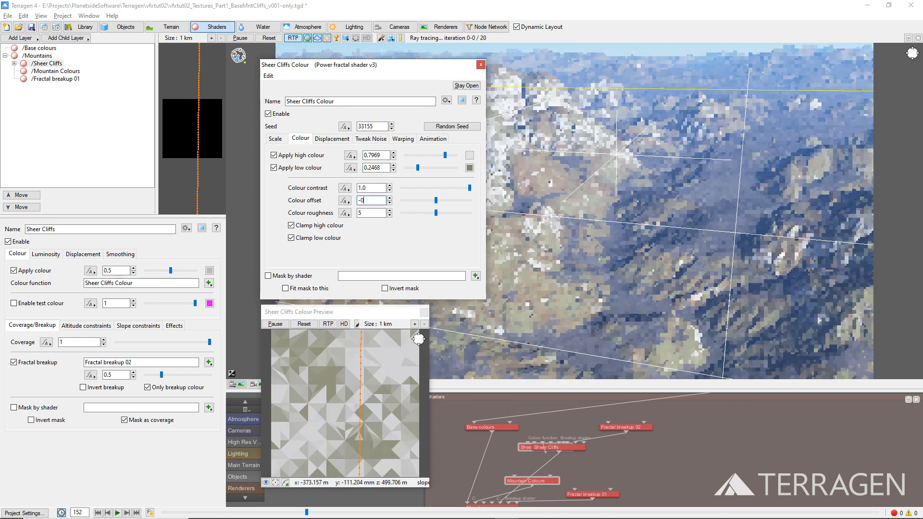
type("25")
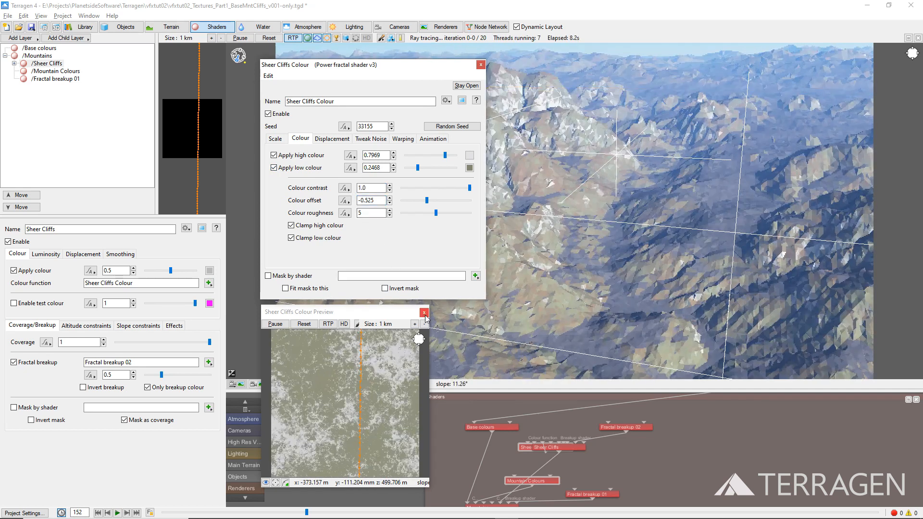
left_click(423, 313)
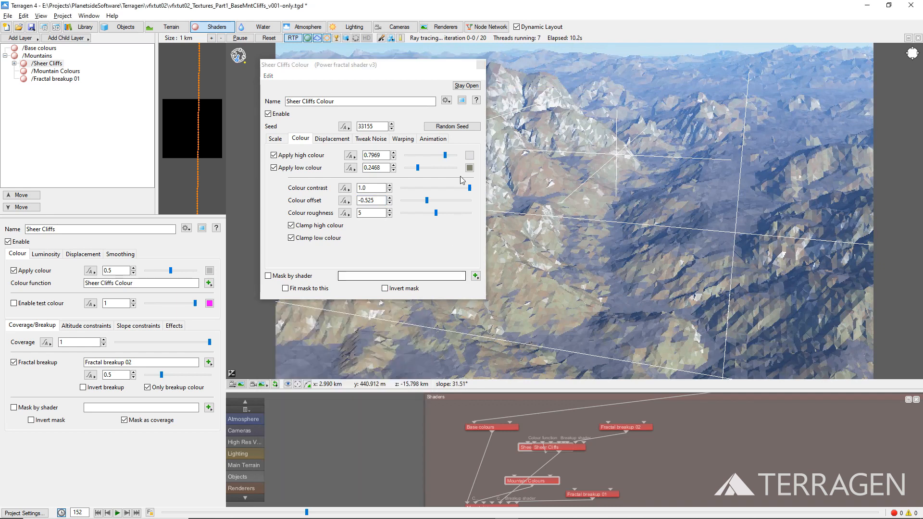
left_click(481, 65)
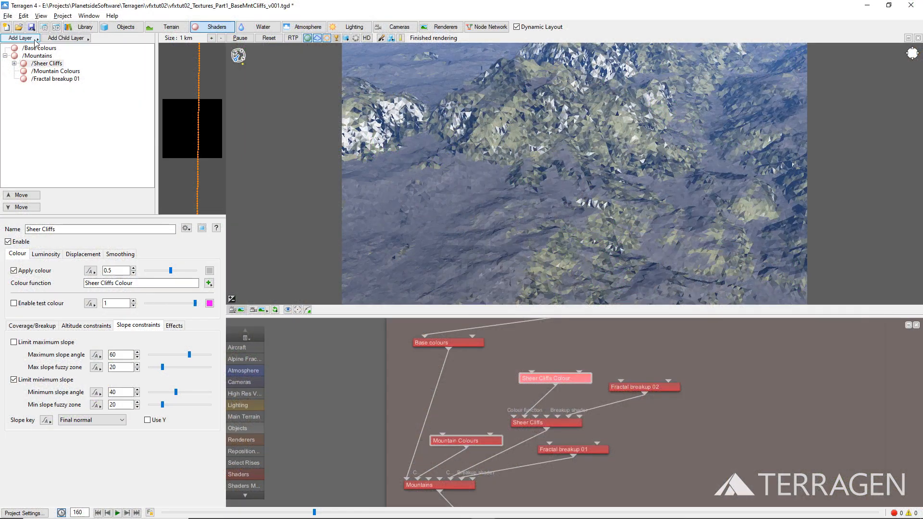
Step: Add a new surface layer after Mountains and name it Rock Slides
left_click(33, 38)
left_click(72, 40)
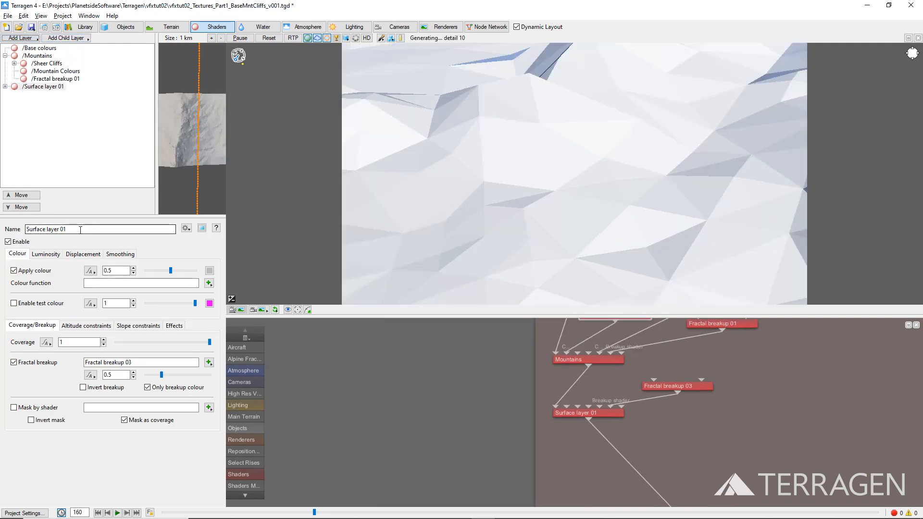
triple_click(36, 229)
type("Rock Slides")
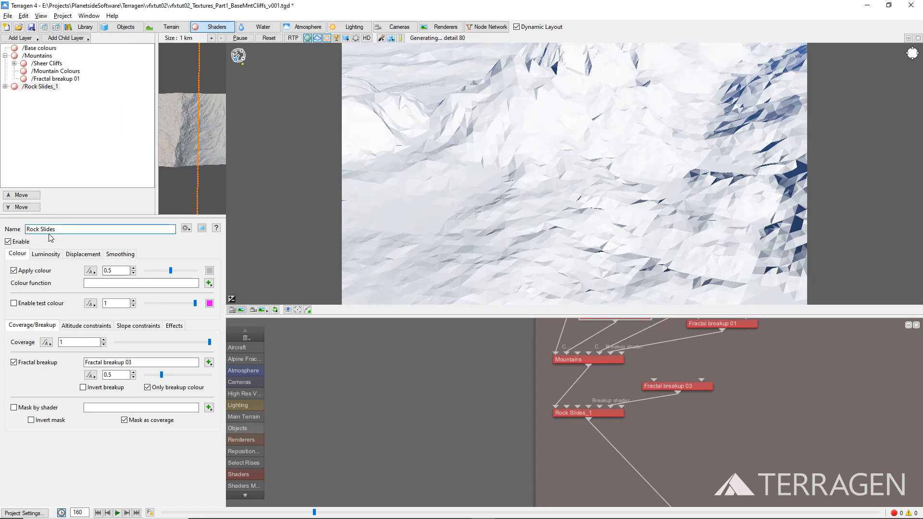
Step: Assign the existing Rock Slides shader as the mask of the new Rock Slides surface layer
left_click(207, 410)
mouse_move(246, 433)
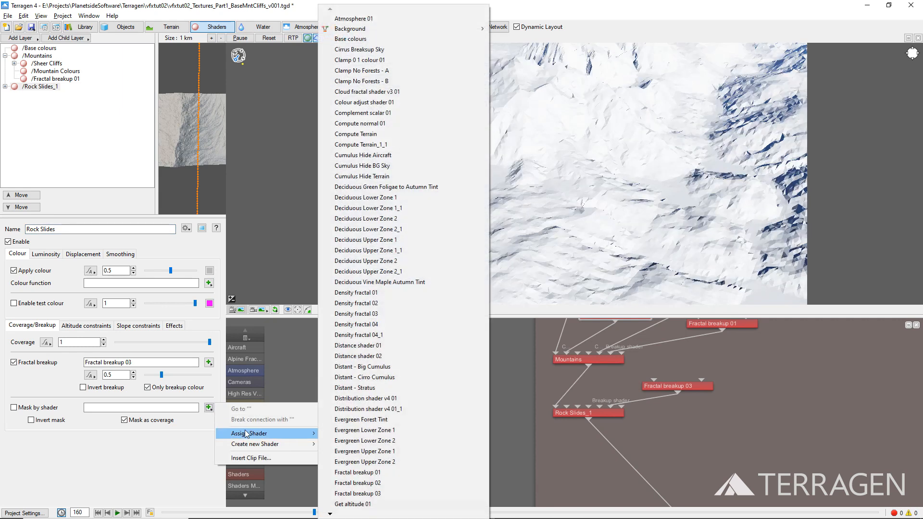
key("r")
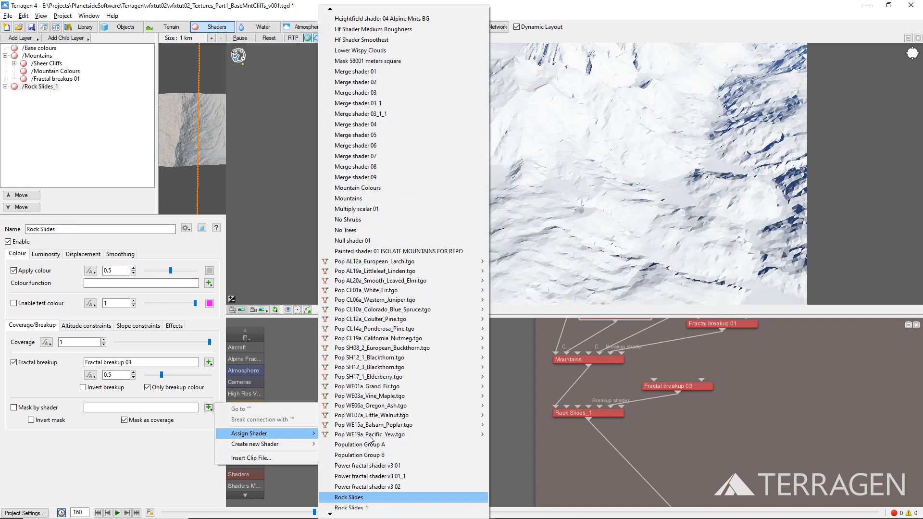
left_click(362, 497)
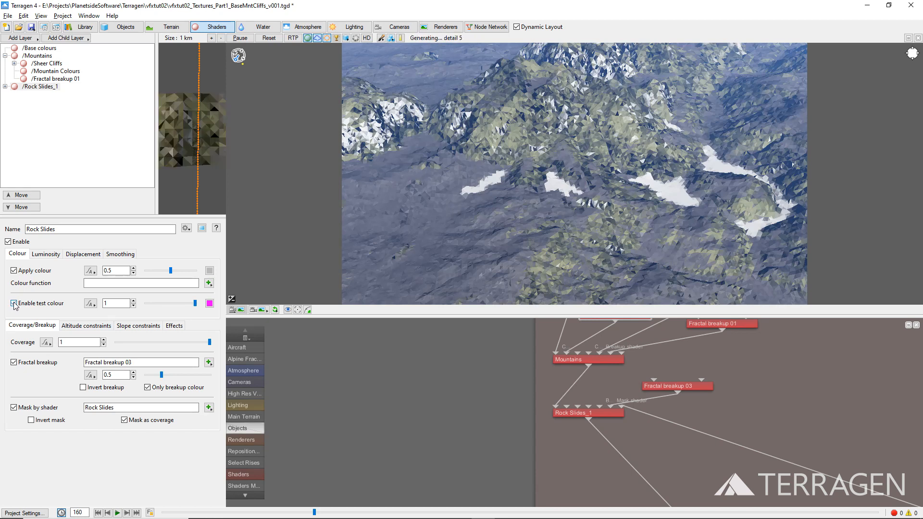
Step: Create an image map shader as the Rock Slides layer's colour function, using TexturesCom_RockGrassy0168_1_M.jpg from Project_Assets
left_click(209, 284)
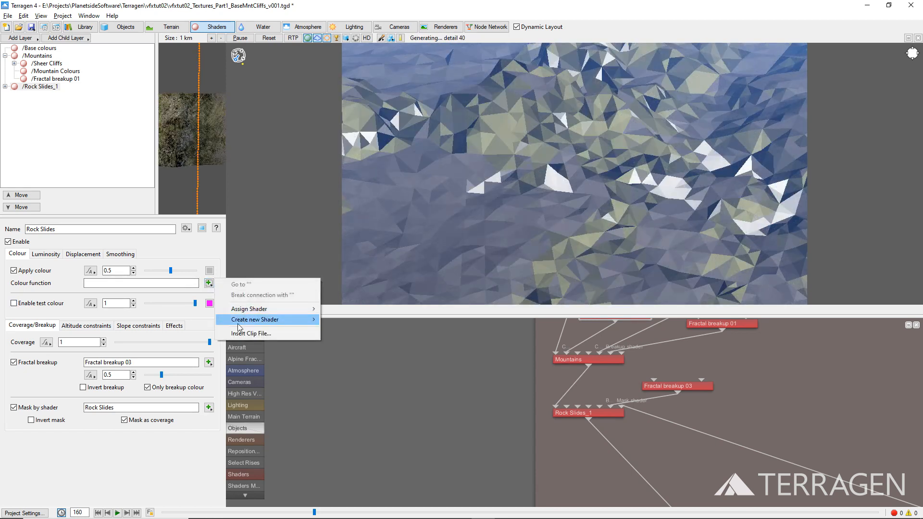
mouse_move(241, 325)
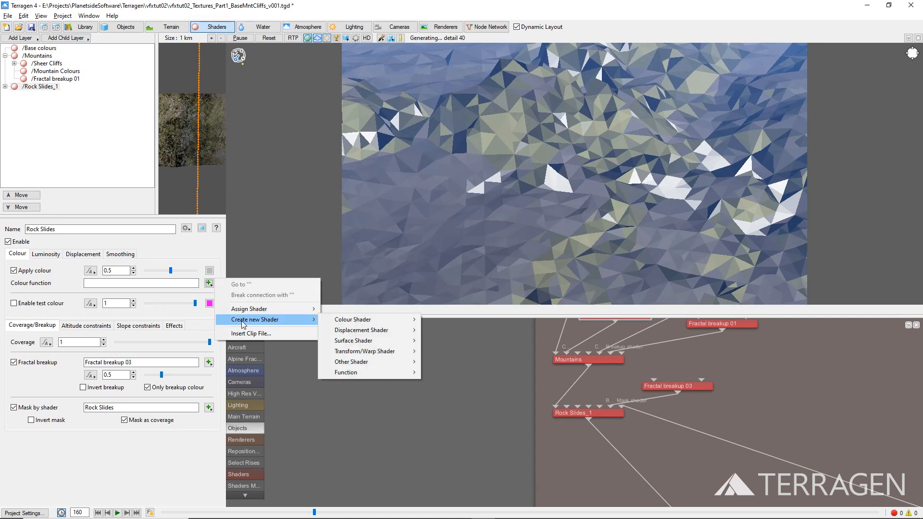
mouse_move(353, 323)
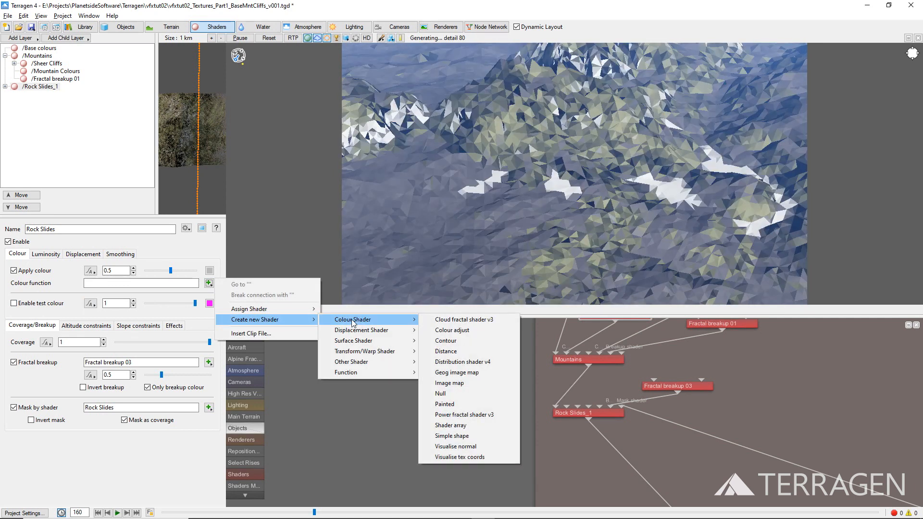
left_click(456, 384)
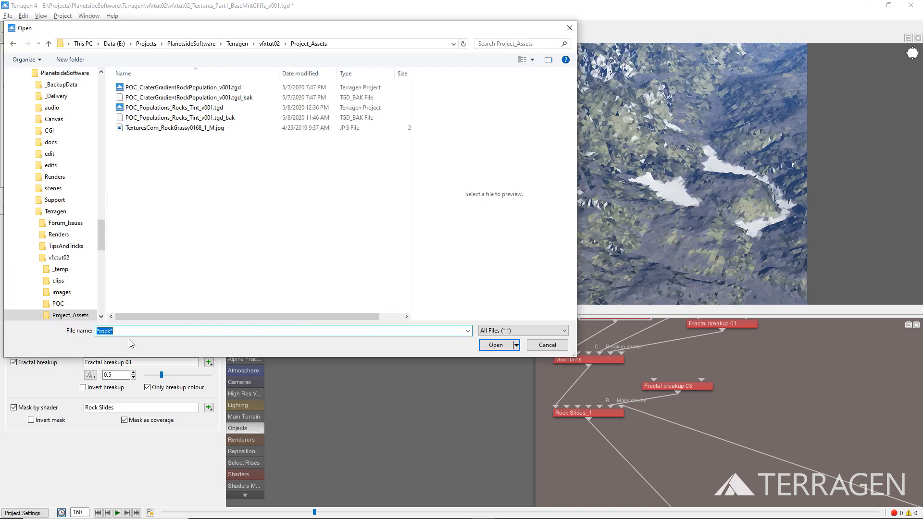
left_click(171, 128)
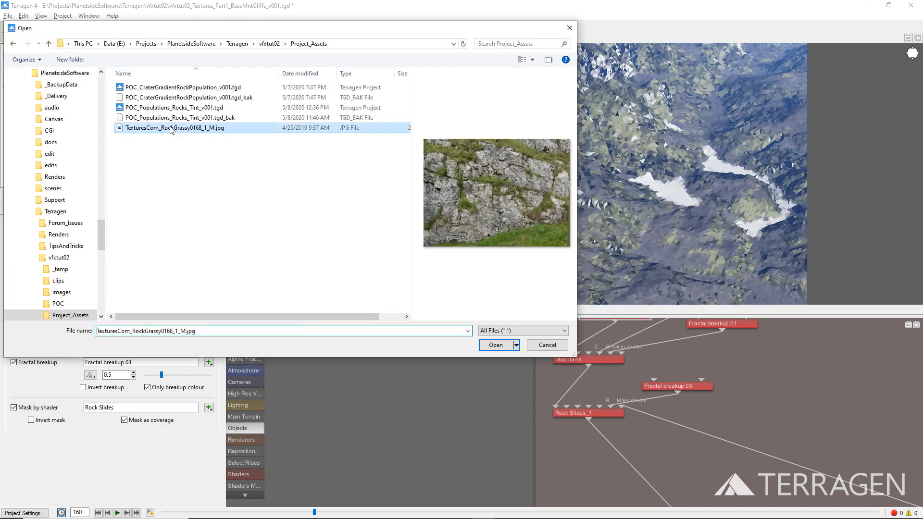
left_click(496, 345)
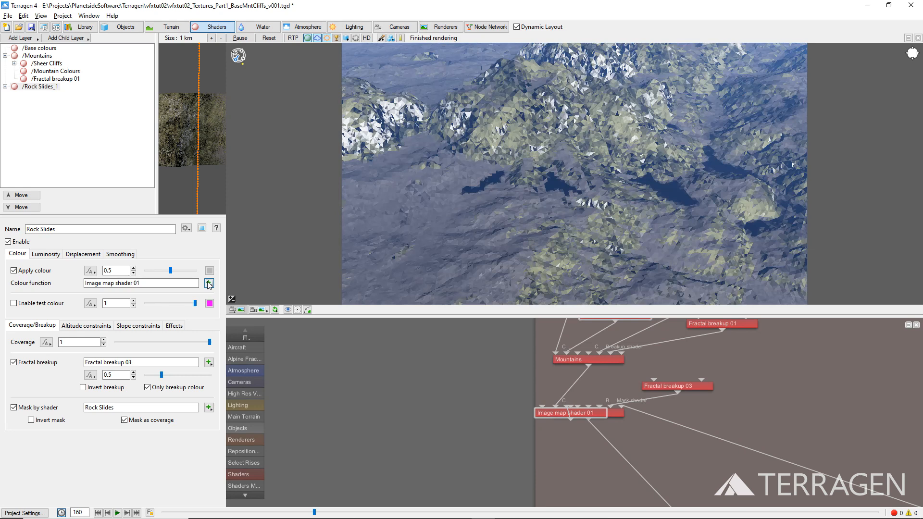
Step: Position the Rock Slides image map shader by its center and set its size to 1600 by 1178
left_click(209, 283)
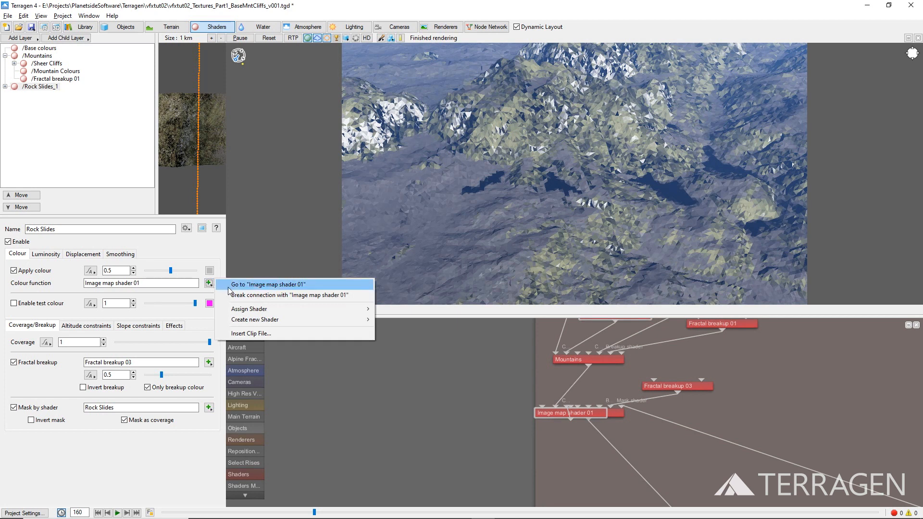
left_click(230, 285)
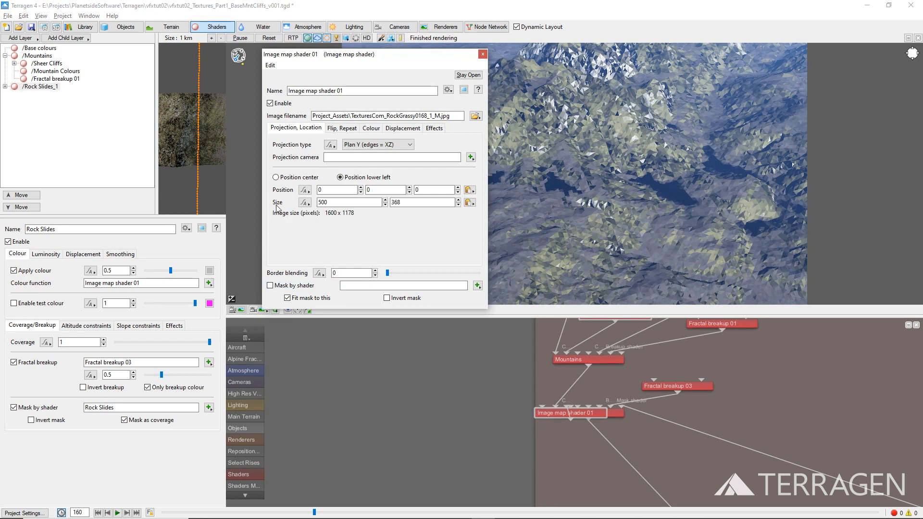
left_click(276, 178)
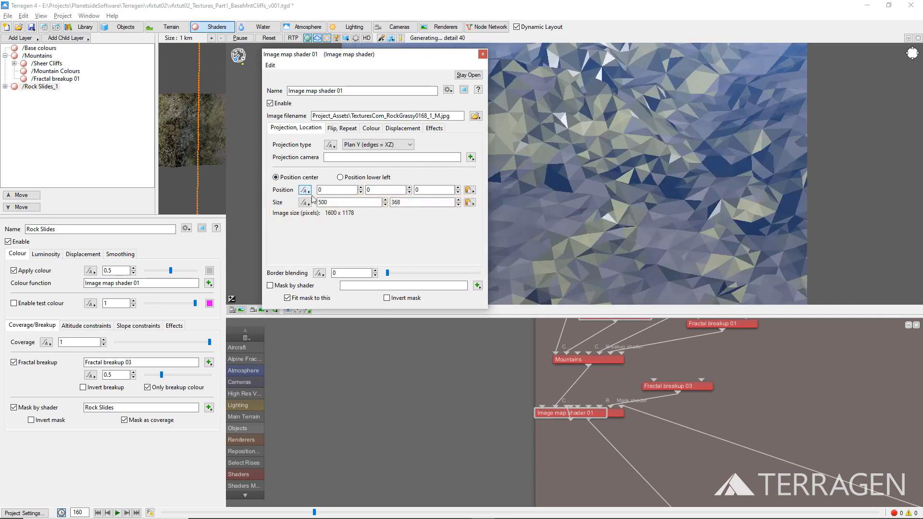
double_click(323, 203)
type("1600")
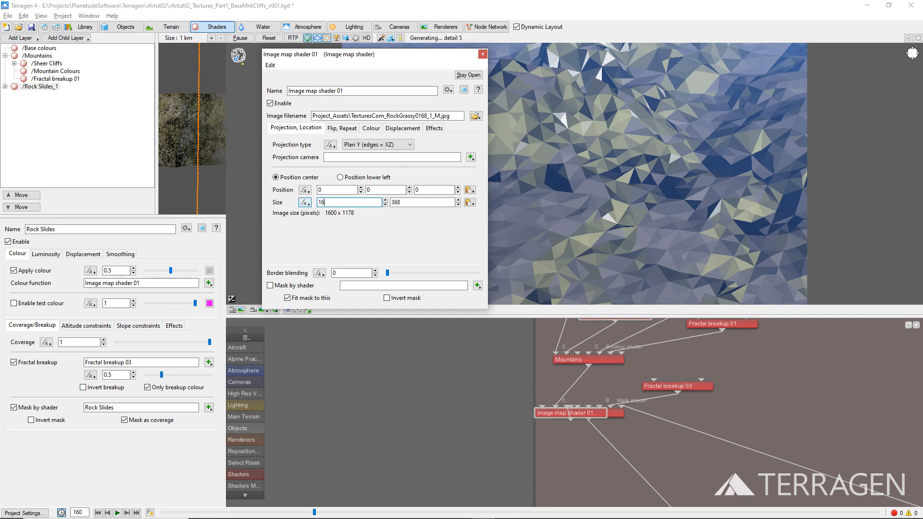
key("Tab")
type("1178")
key("Tab")
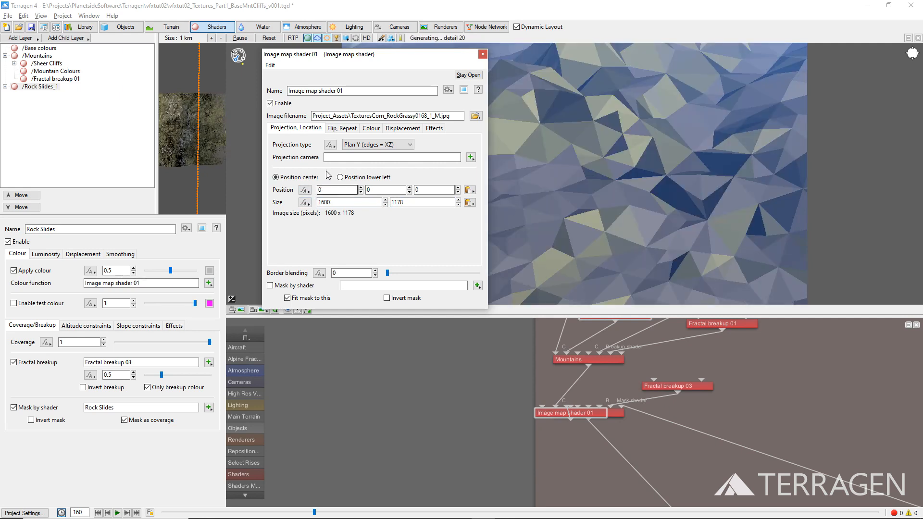
Step: Repeat the Rock Slides image map in both x and y, closing the shader's settings
left_click(349, 128)
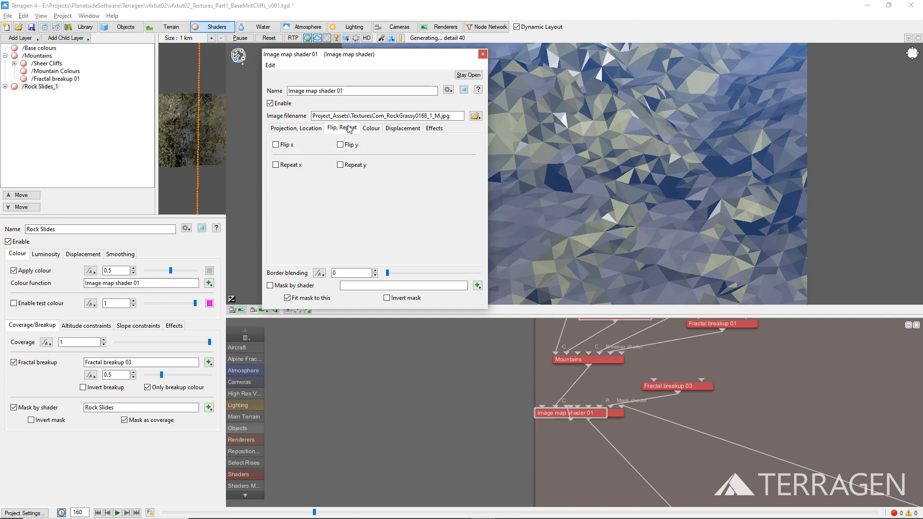
left_click(299, 166)
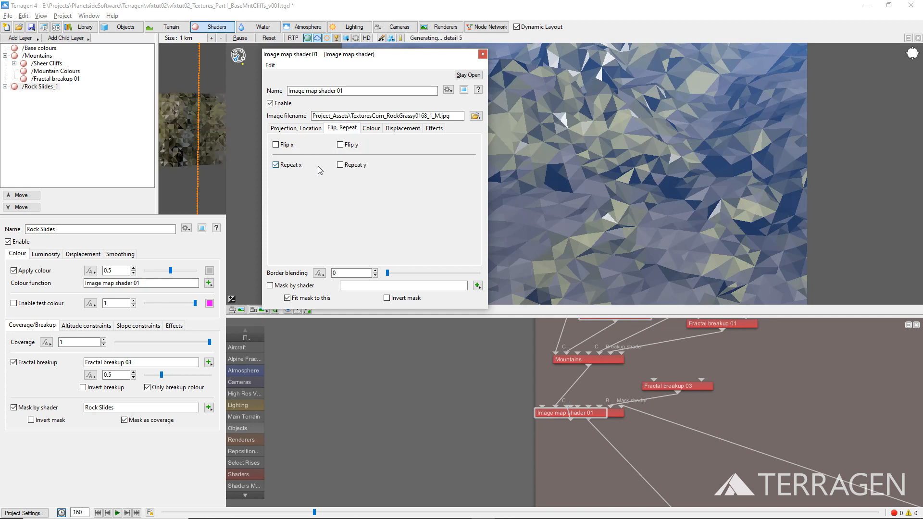
left_click(348, 167)
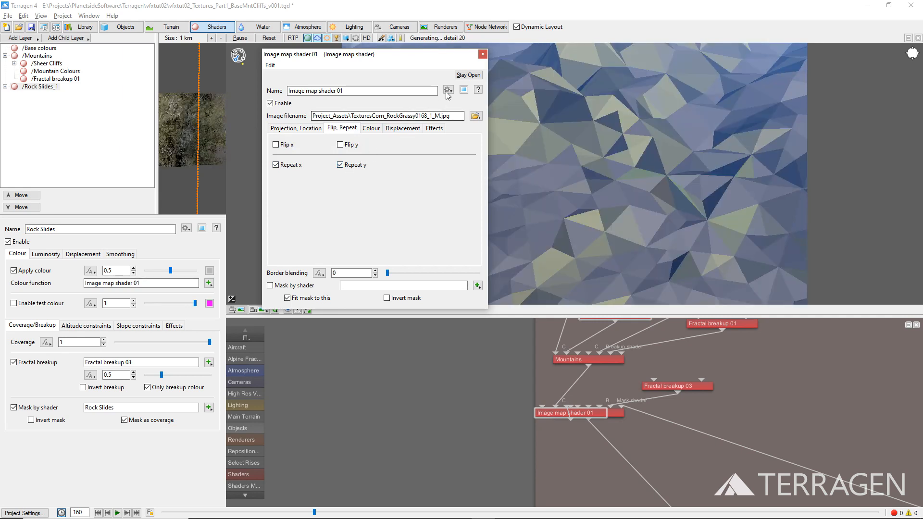
left_click(482, 54)
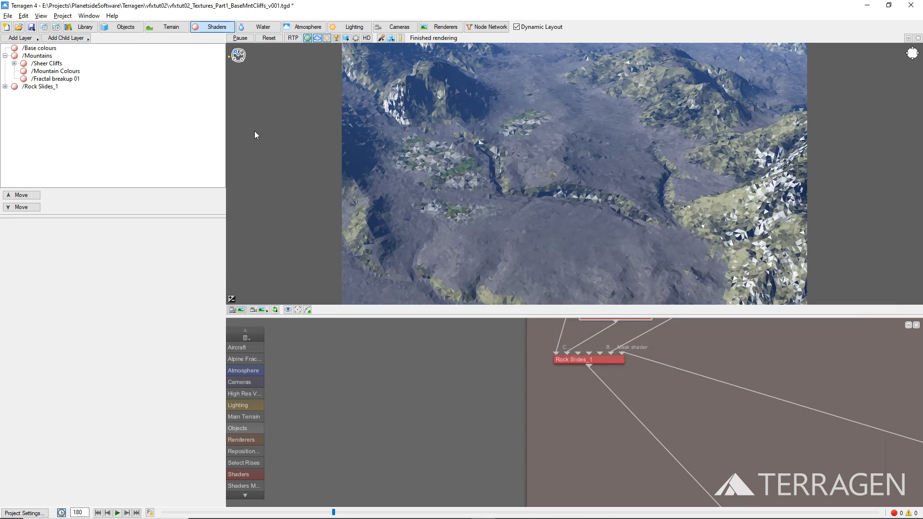
Step: Add another surface layer after Rock Slides and name it Lava Flow
left_click(34, 38)
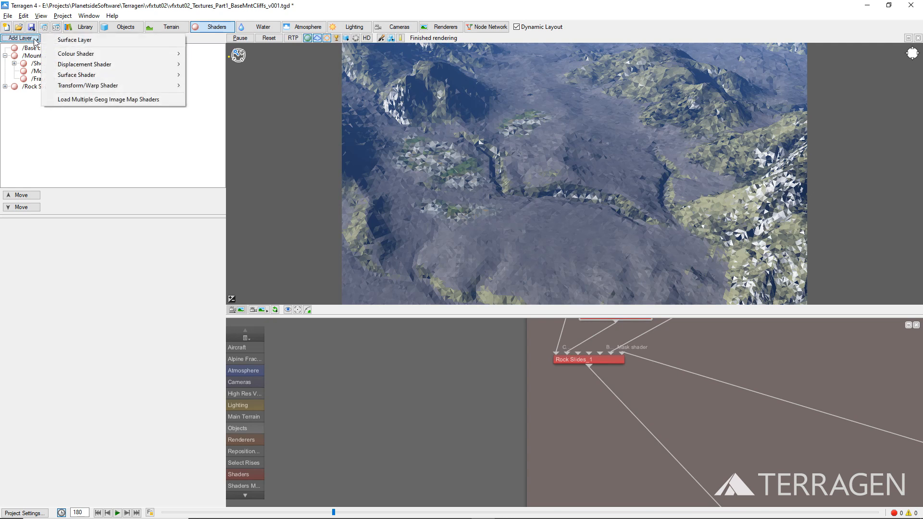
left_click(70, 40)
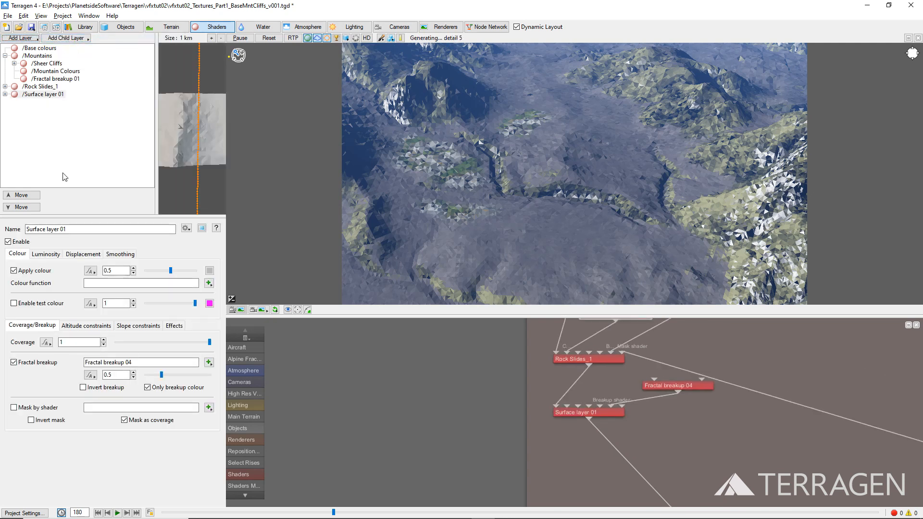
triple_click(31, 229)
type("Lava")
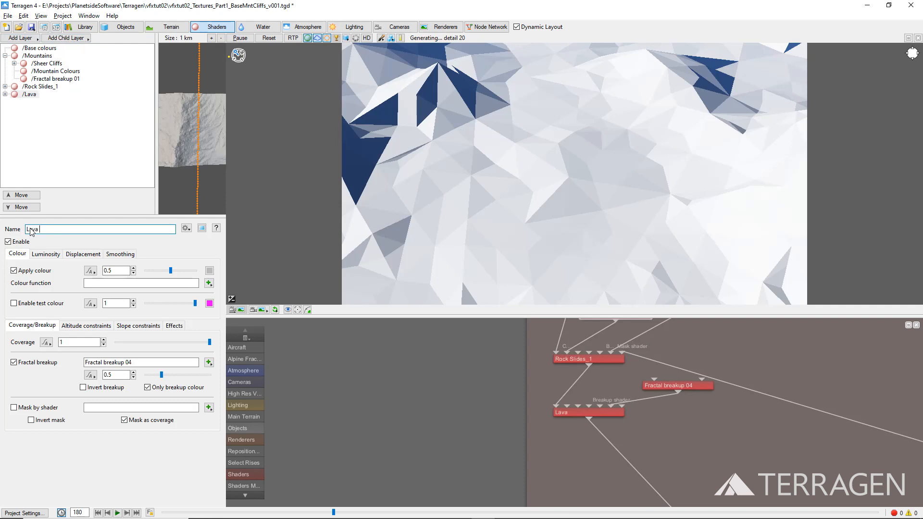
type(" Flow")
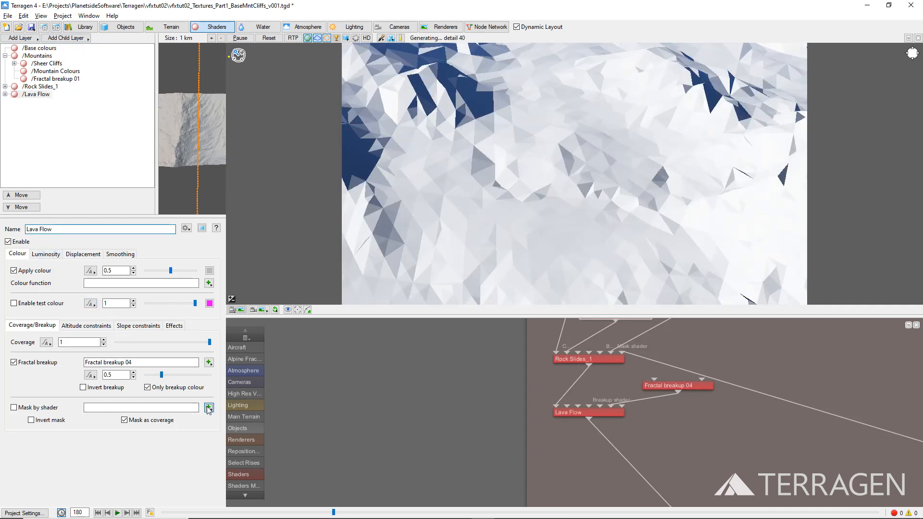
Step: Assign the existing Volcano Lava Flow shader as the mask of the Lava Flow layer
left_click(207, 409)
mouse_move(251, 434)
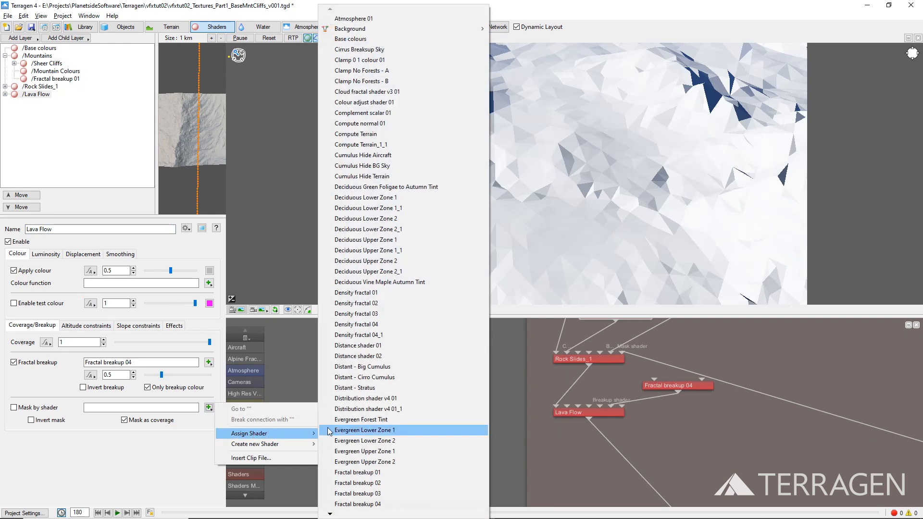
scroll(342, 430, "down", 20)
scroll(343, 431, "down", 1)
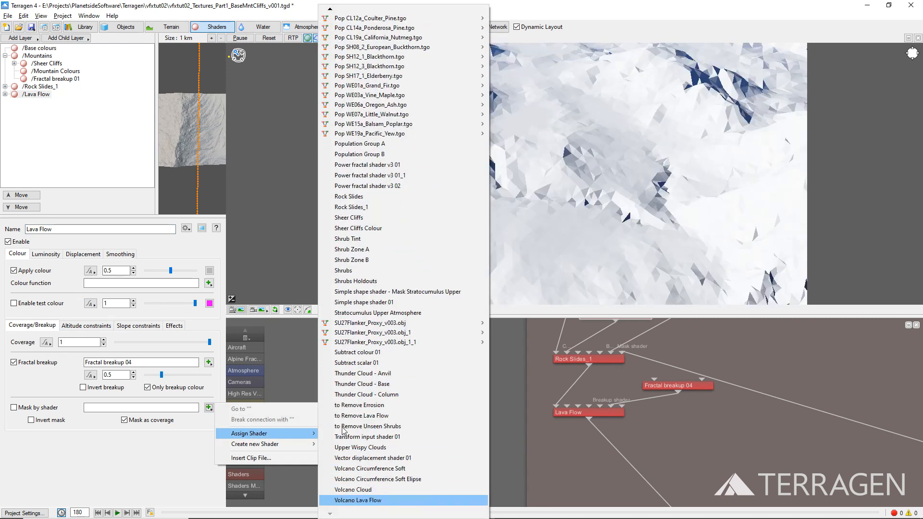
left_click(368, 500)
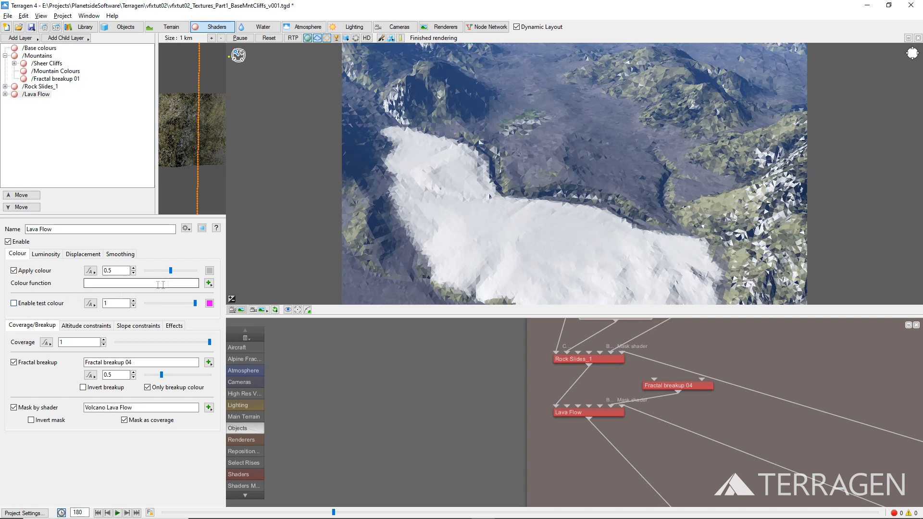
Step: Create a Power fractal shader v3 as the Lava Flow layer's colour function and name it Lava Flow Colour
left_click(209, 284)
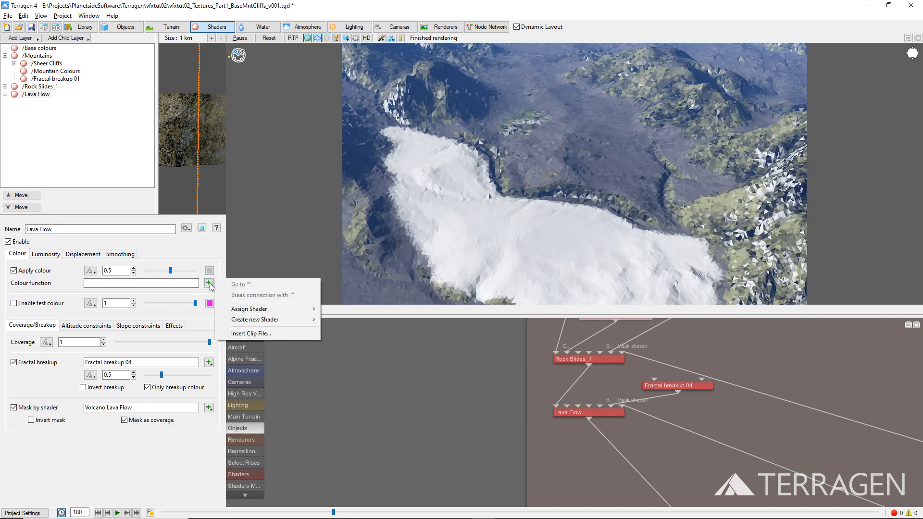
mouse_move(244, 323)
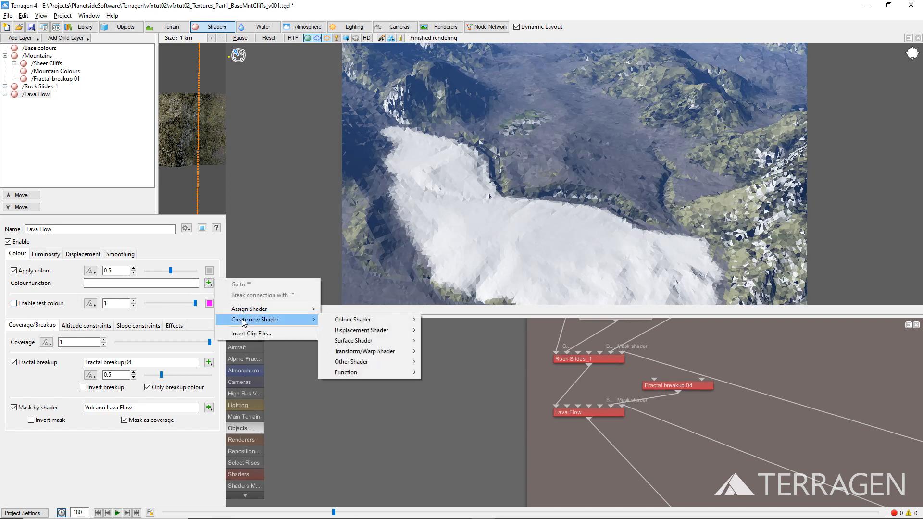
mouse_move(339, 319)
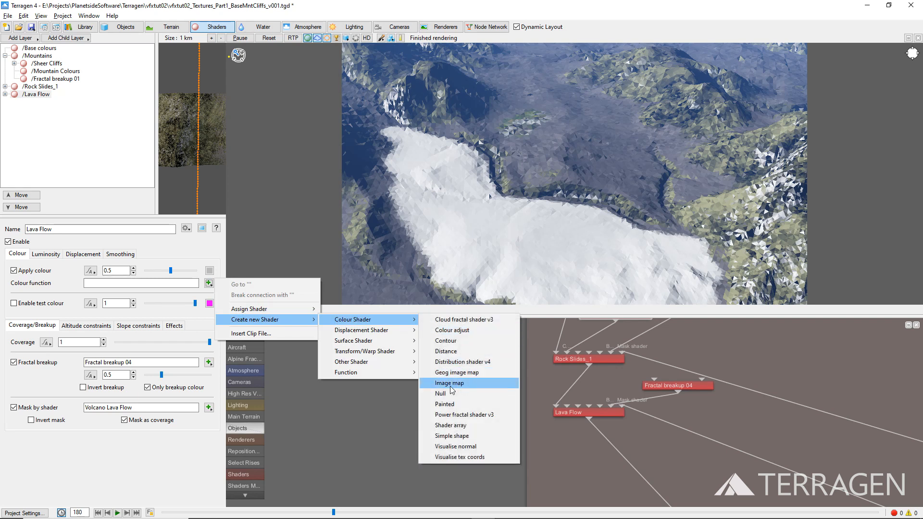
left_click(456, 415)
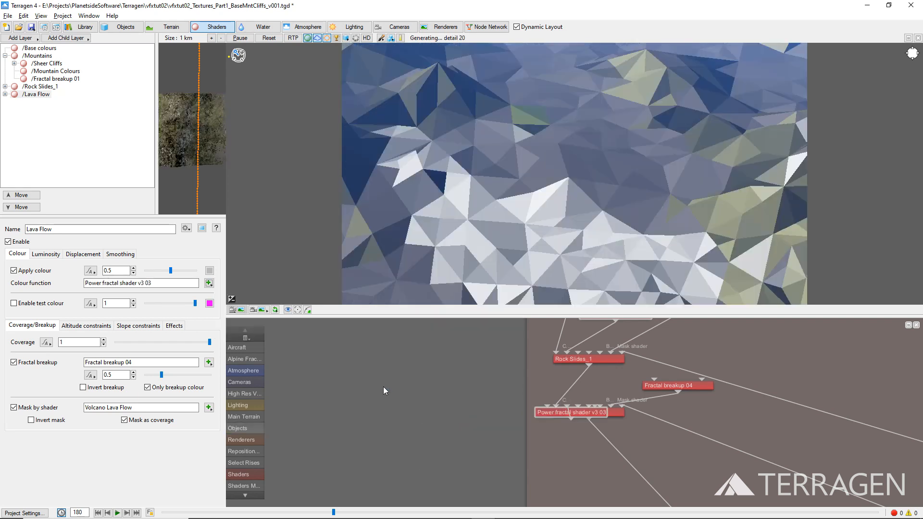
left_click(209, 284)
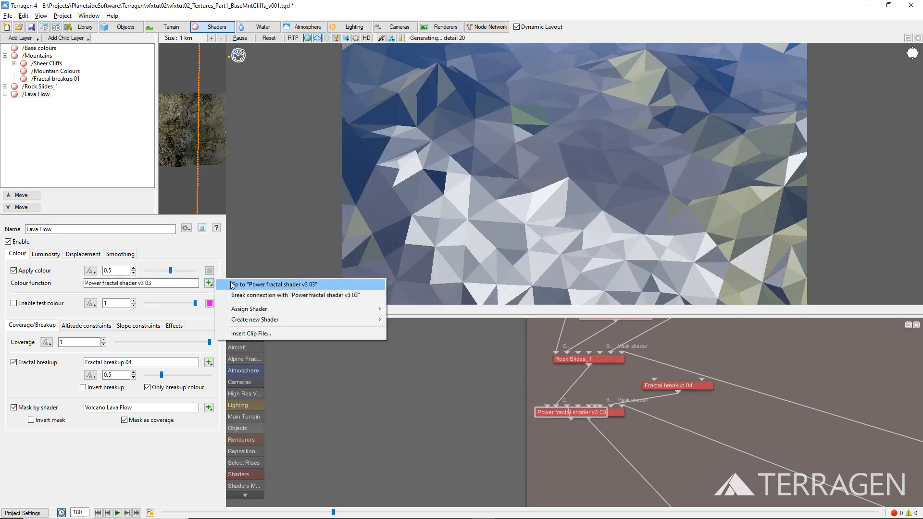
left_click(232, 284)
left_click_drag(355, 91, 299, 96)
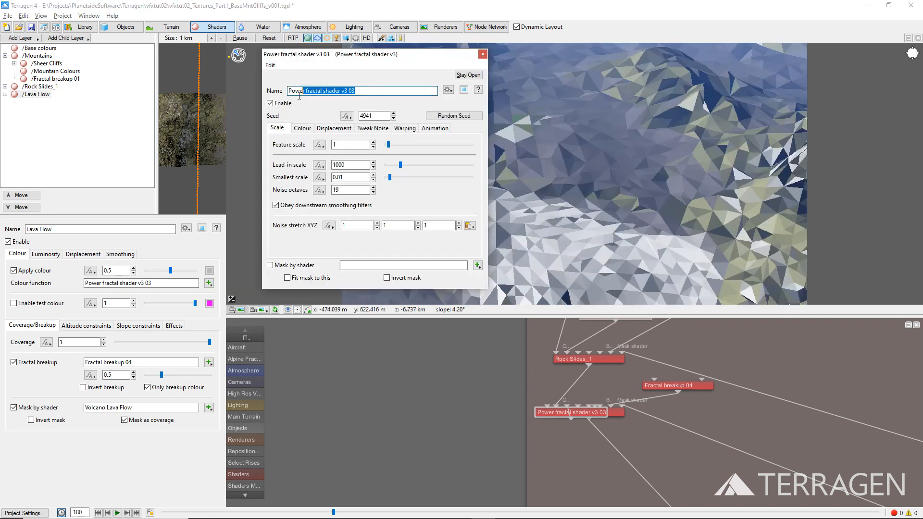
Step: Set the high colour of the Lava Flow Colour shader to RGB 107, 98, 91
left_click(305, 128)
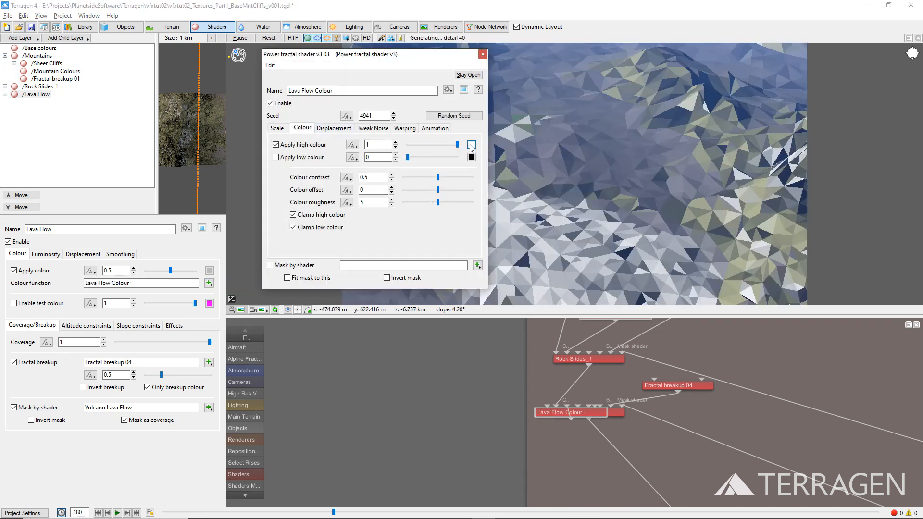
left_click(470, 146)
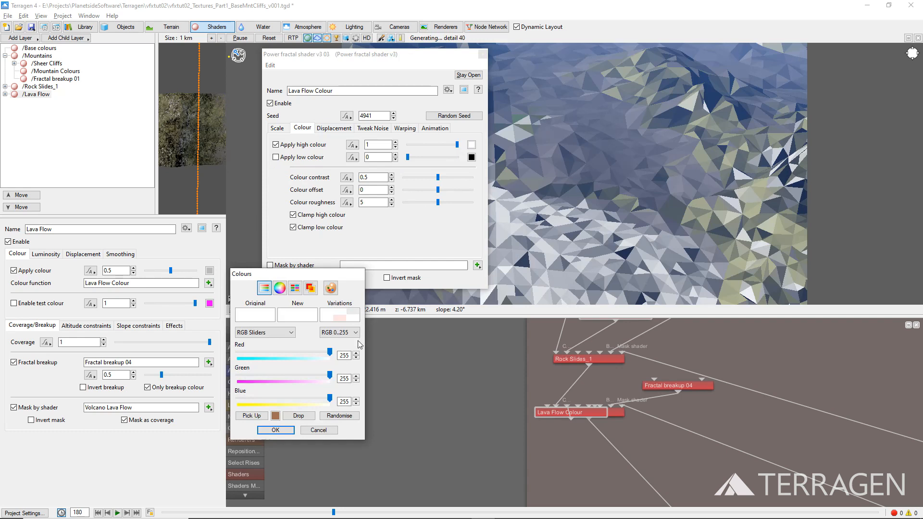
double_click(344, 355)
type("10")
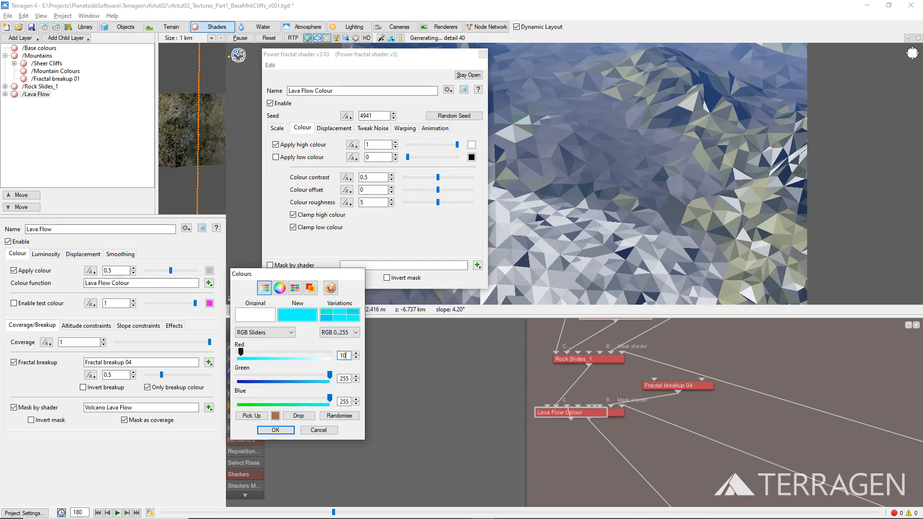
type("7")
key("Tab")
type("98")
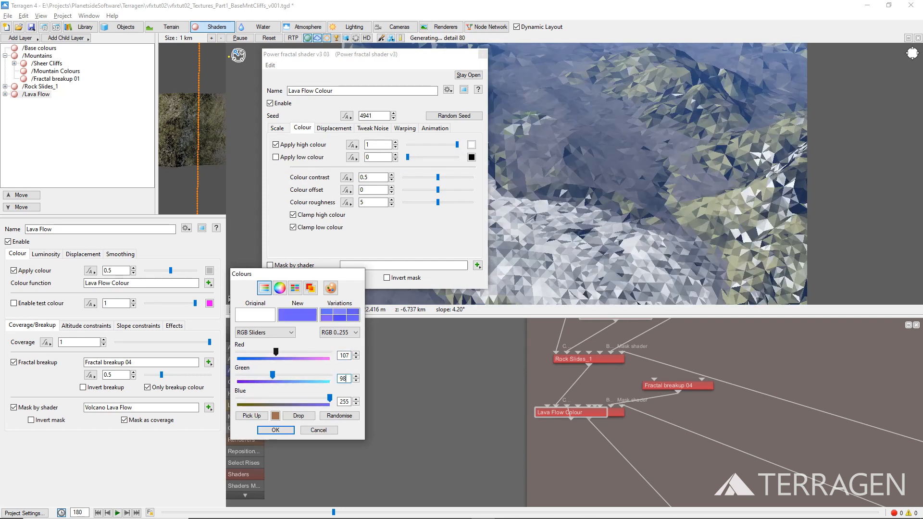
key("Tab")
type("91")
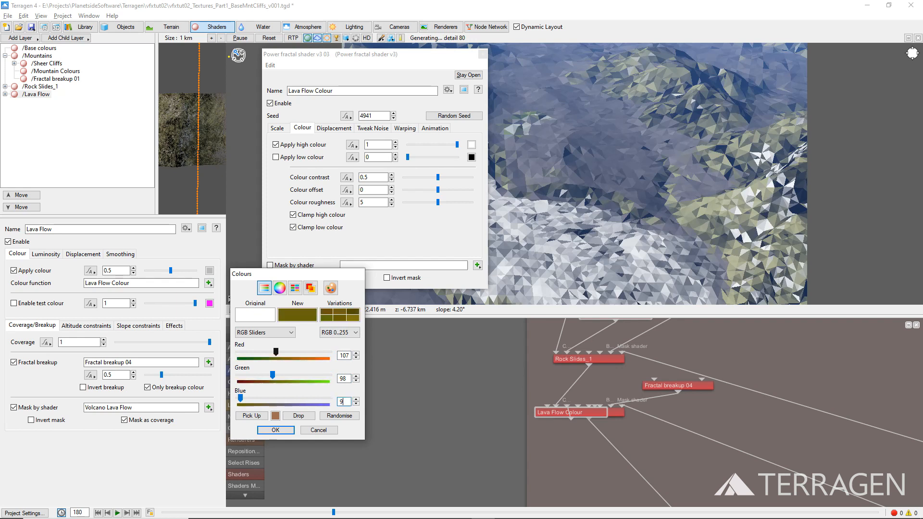
left_click(287, 430)
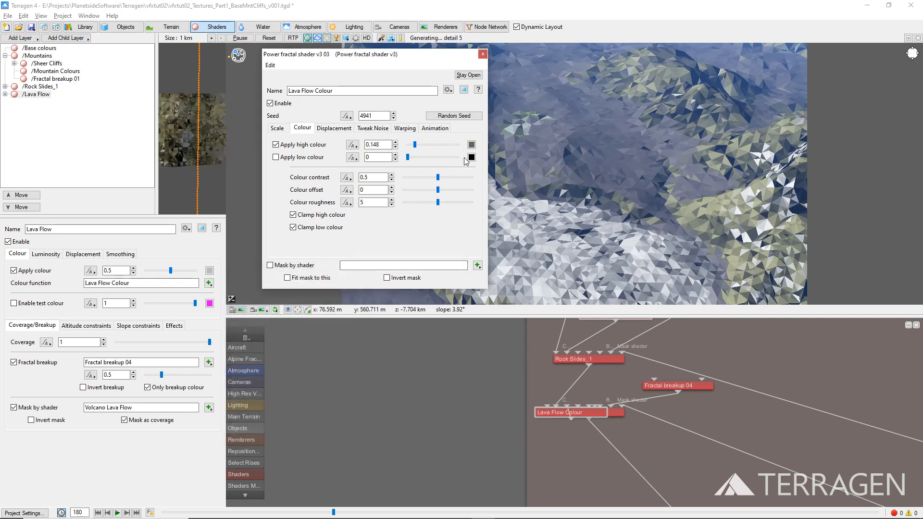
Step: Set the low colour of the Lava Flow Colour shader to RGB 37, 31, 29 and enable it
left_click(472, 157)
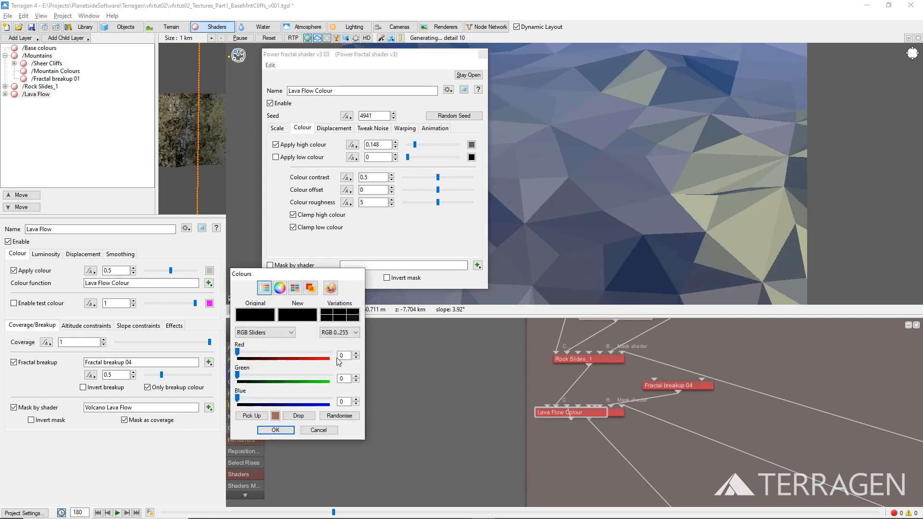
double_click(341, 356)
type("37")
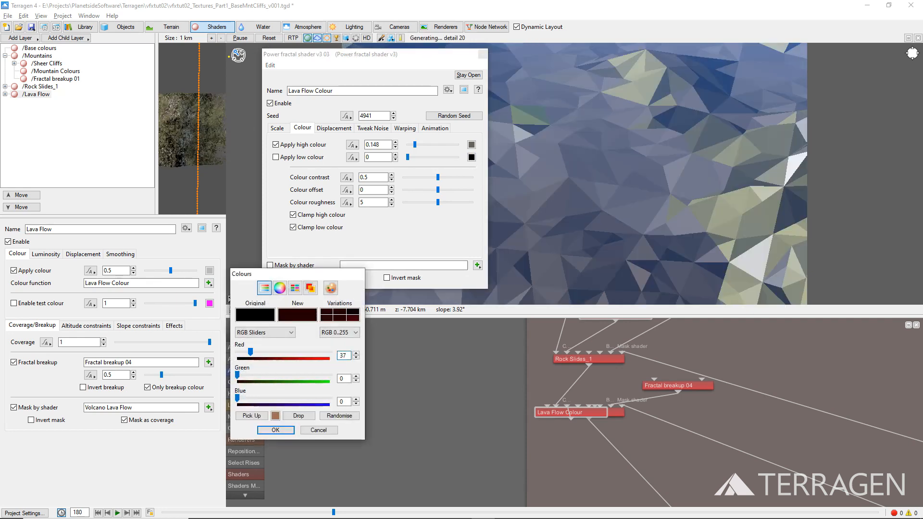
key("Tab")
type("31")
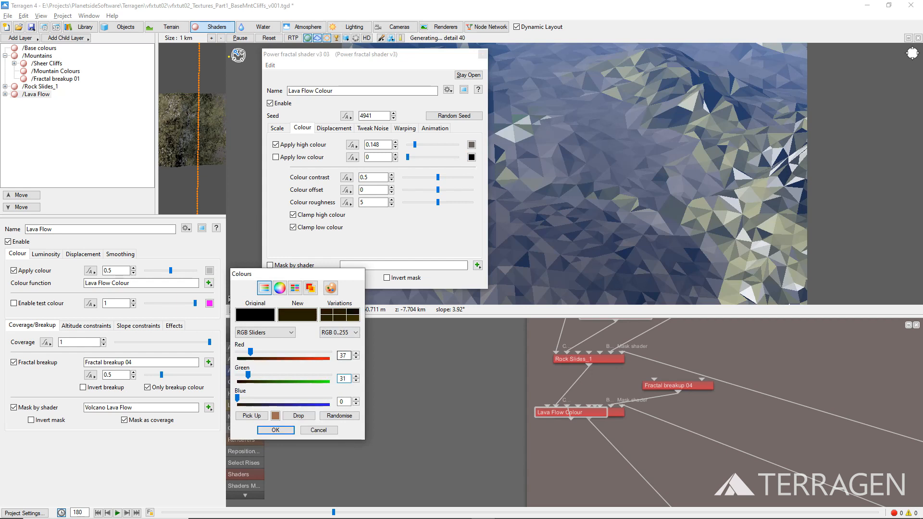
key("Tab")
type("29")
left_click(276, 429)
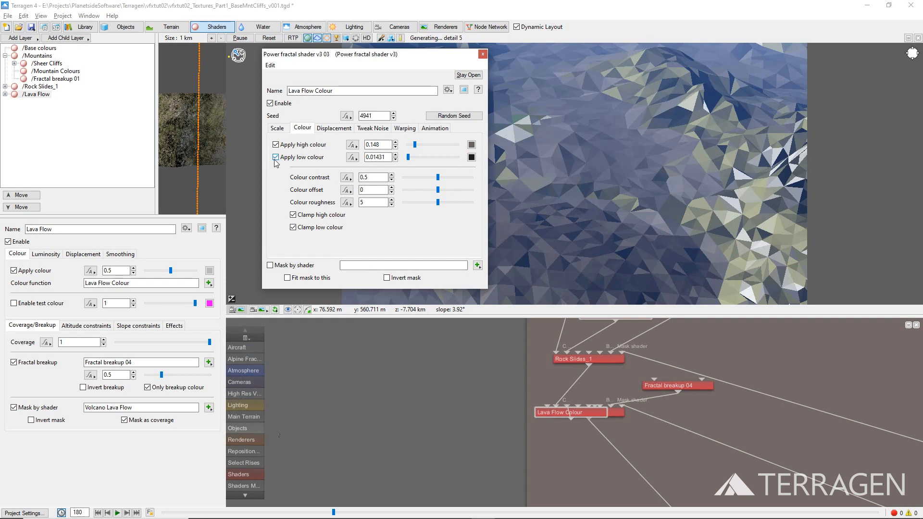
Step: Set the Lava Flow Colour shader's colour offset to 0.1 and its noise flavour to Perlin billows
double_click(365, 189)
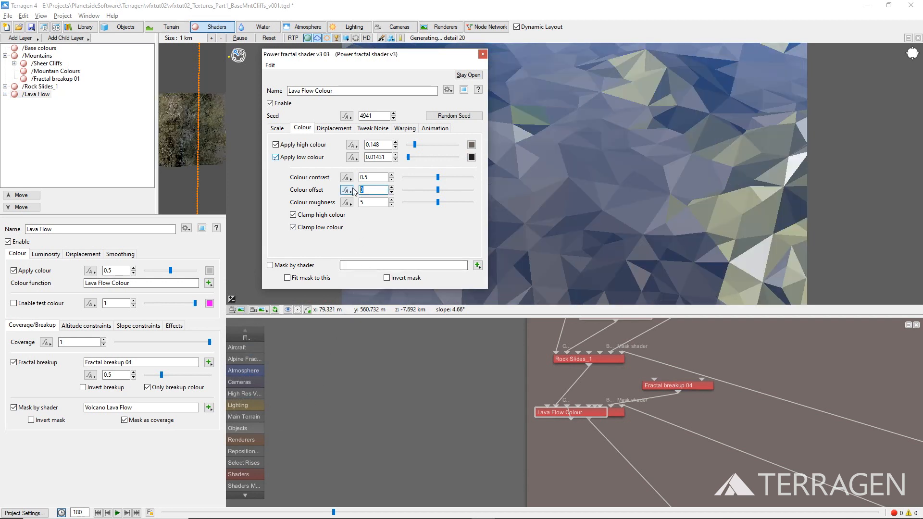
type(".1")
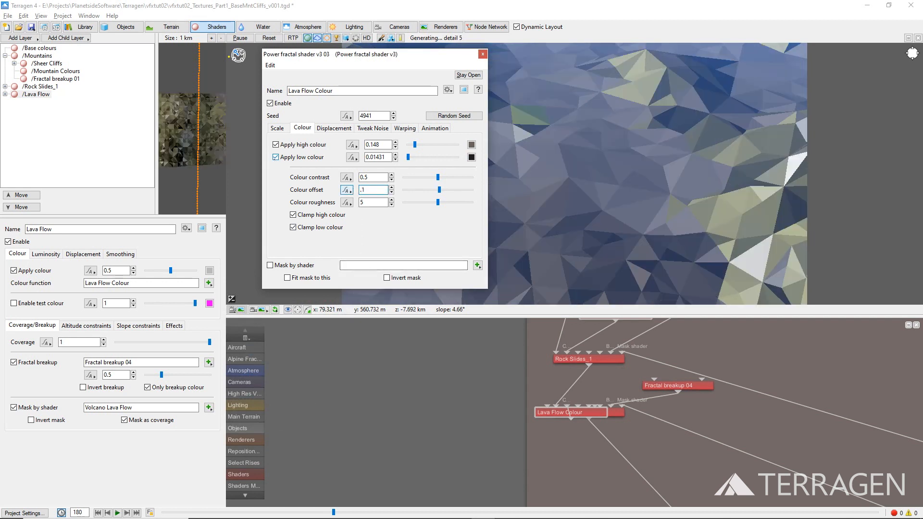
left_click(373, 128)
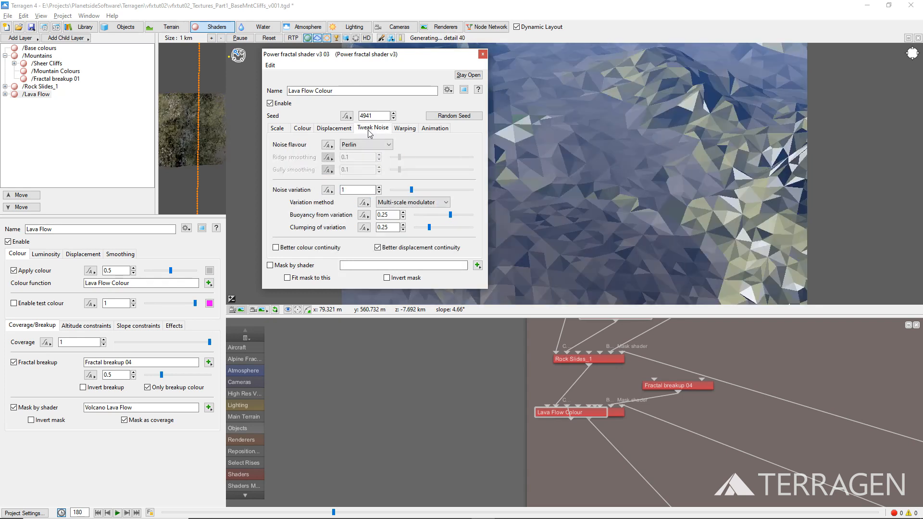
left_click(365, 145)
left_click(374, 161)
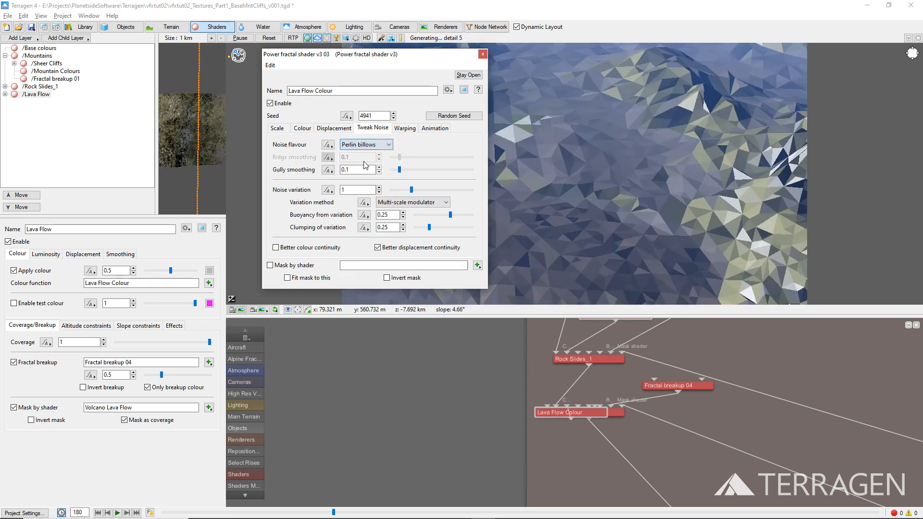
Step: Warp the Lava Flow Colour shader with distort by normal and a 1 Octave Perlin lead-in warp of amount 1, closing its settings
left_click(402, 130)
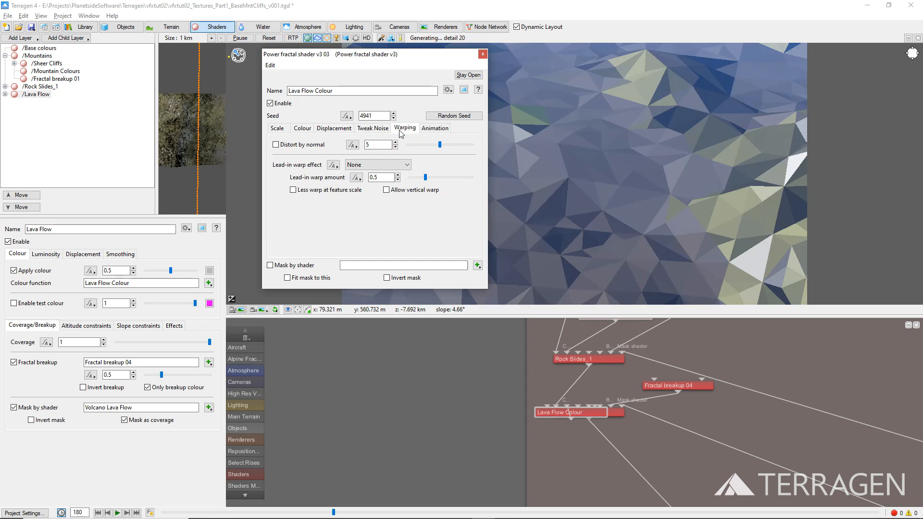
left_click(318, 145)
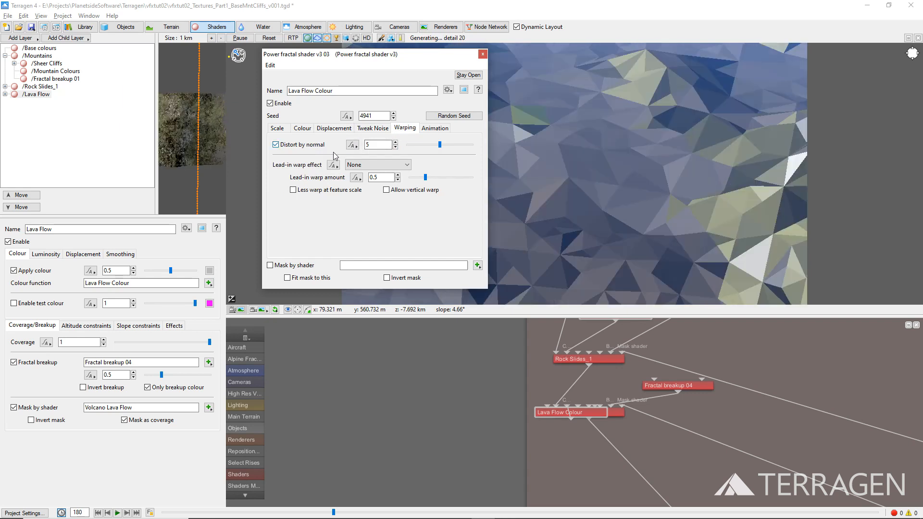
left_click(378, 165)
left_click(353, 180)
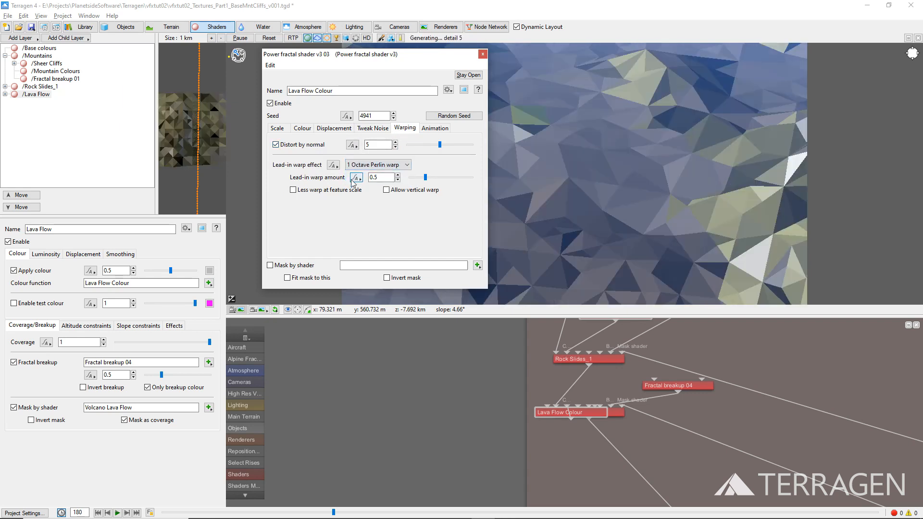
key("Tab")
type("1")
key("Return")
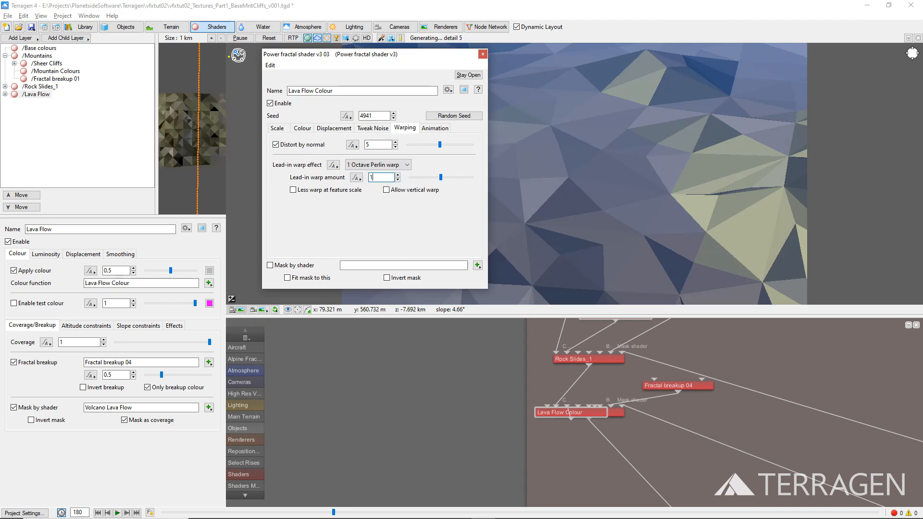
left_click(482, 54)
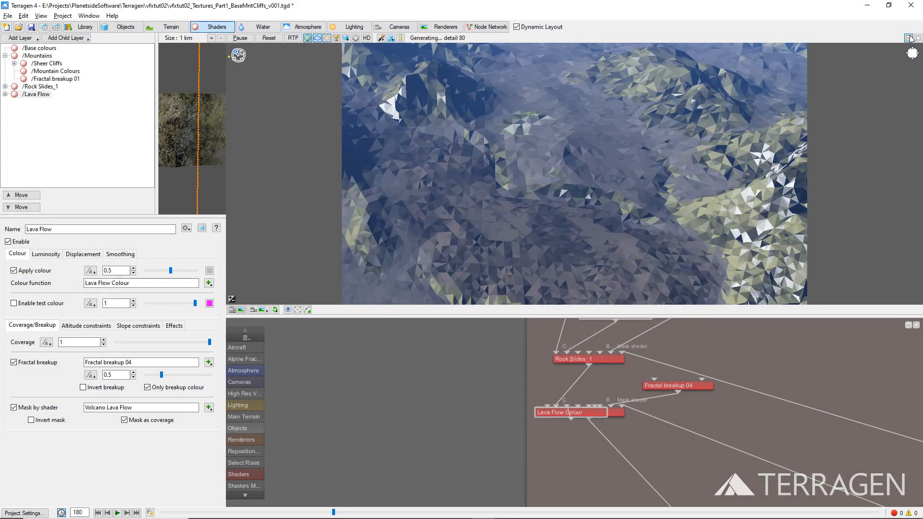
Step: Enlarge the node network view to the full workspace in place of the 3D preview
left_click(908, 38)
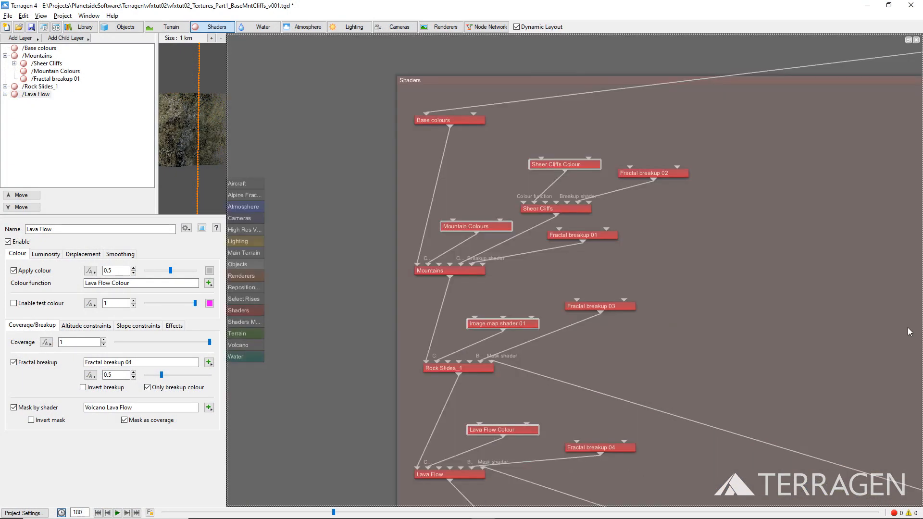